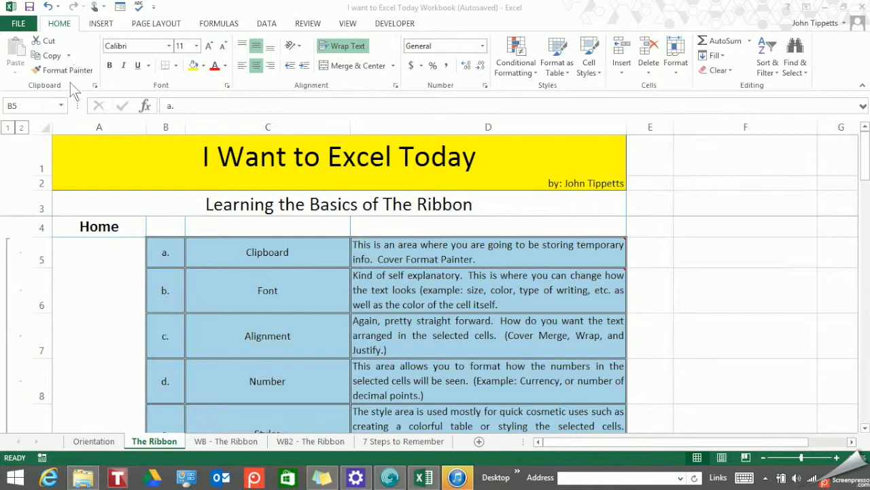
Open the Clipboard pane from the Clipboard group's dialog launcher.
{"action": "left_click", "coordinate": [35, 103]}
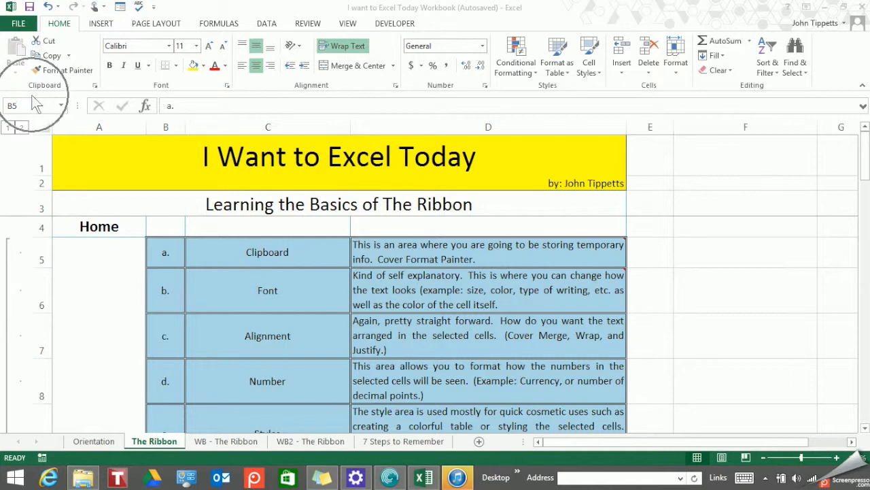
{"action": "left_click", "coordinate": [35, 102]}
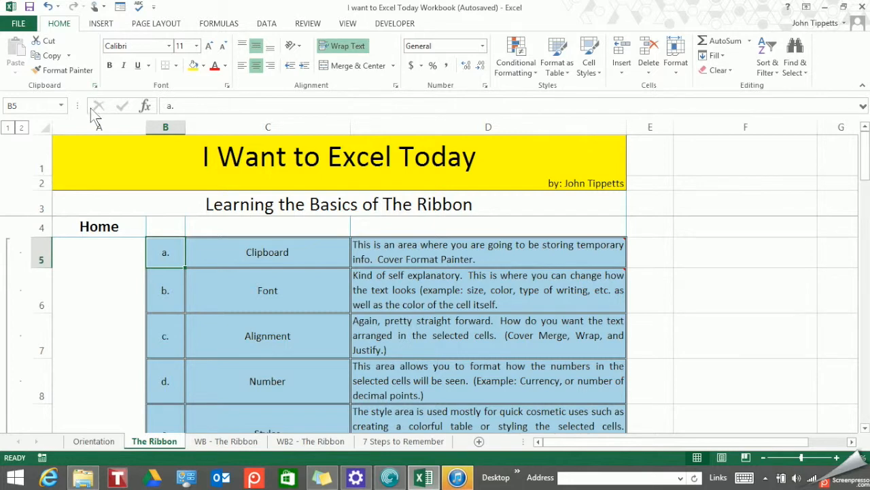
{"action": "left_click", "coordinate": [95, 94]}
{"action": "left_click", "coordinate": [95, 92]}
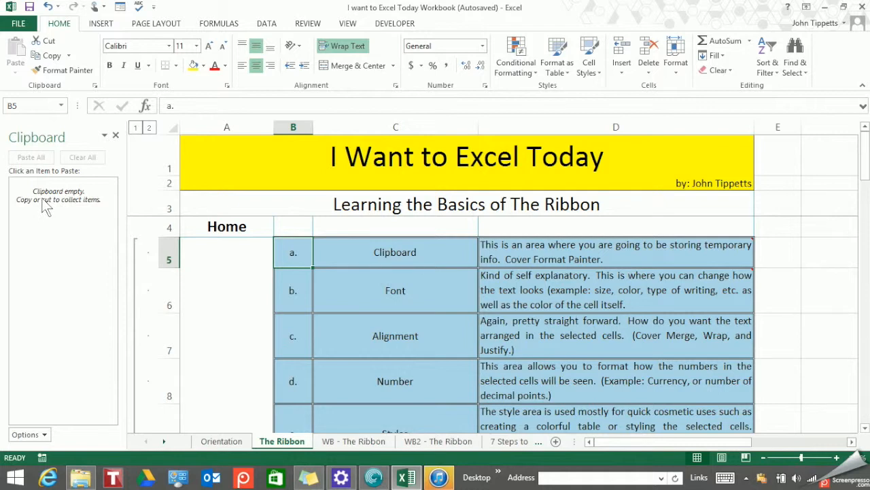
Copy the 'Clipboard' text in C5 into the Clipboard pane collection, then select C6.
{"action": "left_click", "coordinate": [408, 245]}
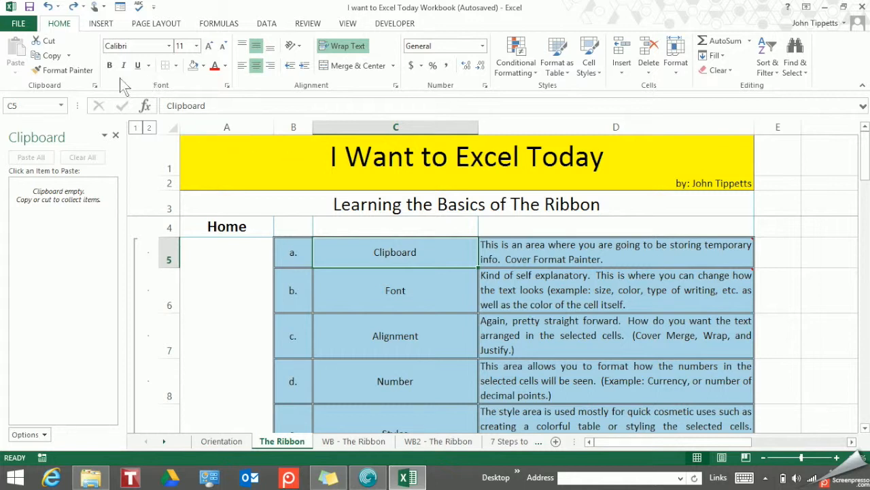
{"action": "left_click", "coordinate": [53, 60]}
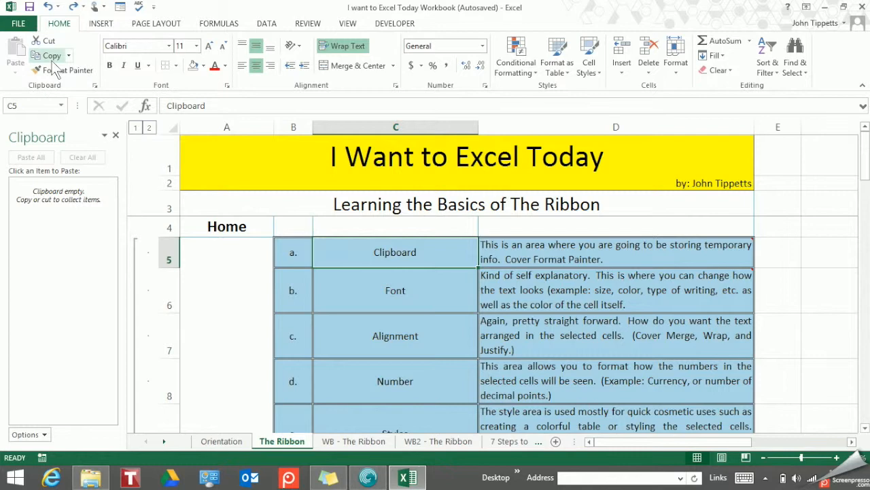
{"action": "left_click", "coordinate": [361, 252]}
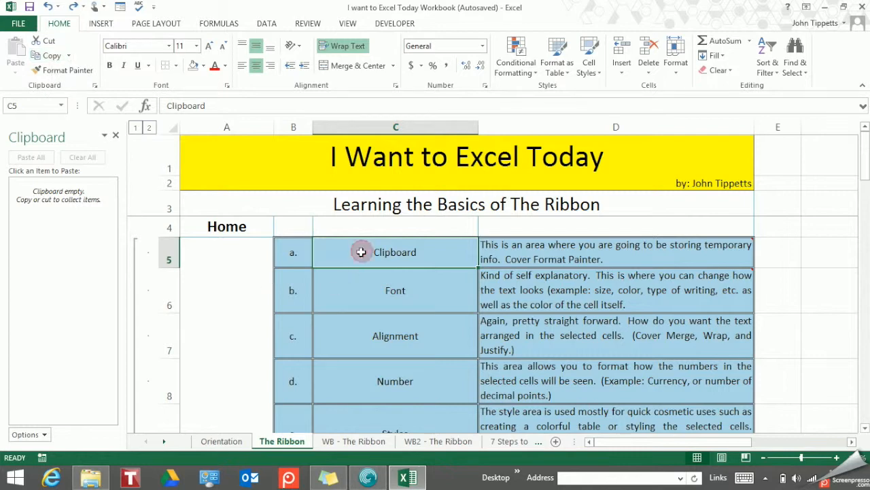
{"action": "left_click", "coordinate": [360, 252]}
{"action": "left_click", "coordinate": [43, 55]}
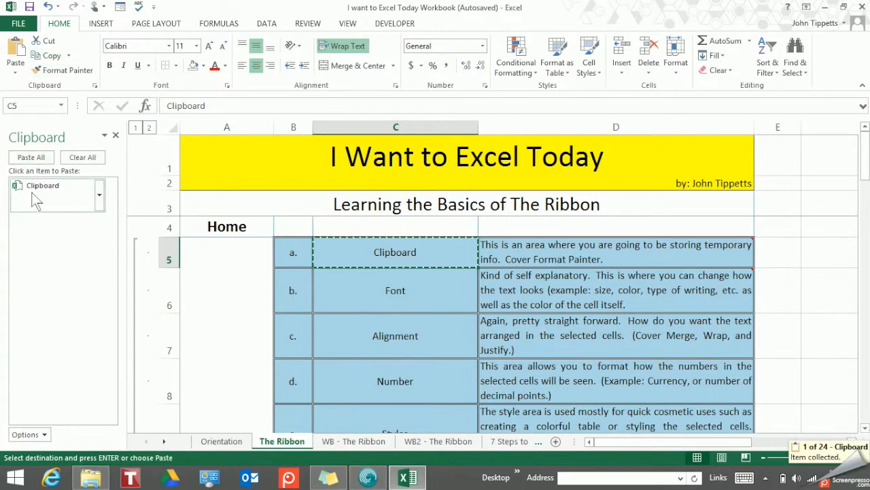
{"action": "left_click", "coordinate": [371, 292]}
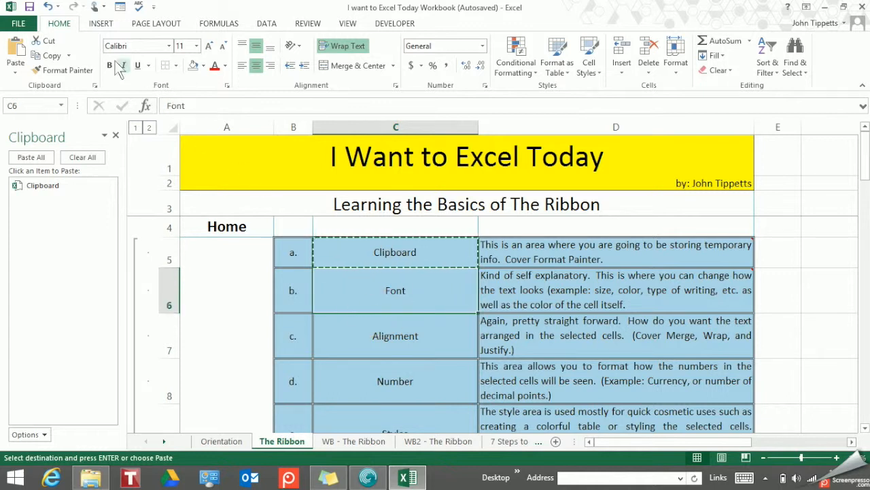
Copy the Font (C6), Alignment (C7) and Number (C8) cells into the clipboard collection.
{"action": "left_click", "coordinate": [53, 57]}
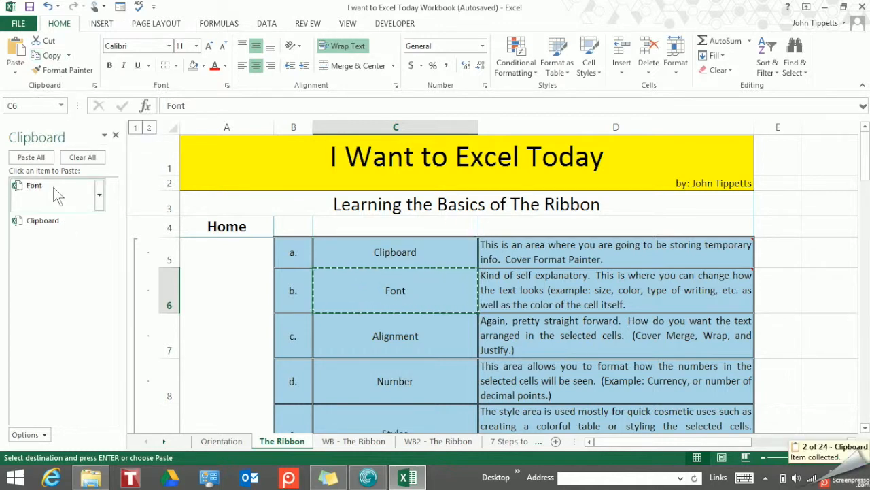
{"action": "left_click", "coordinate": [388, 335]}
{"action": "scroll", "coordinate": [392, 333], "scroll_direction": "down", "scroll_amount": 2}
{"action": "scroll", "coordinate": [388, 329], "scroll_direction": "up", "scroll_amount": 2}
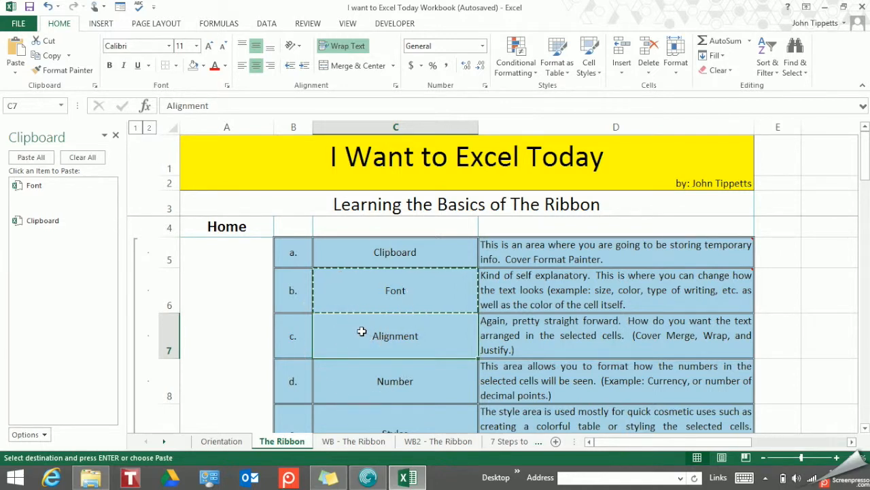
{"action": "right_click", "coordinate": [365, 335]}
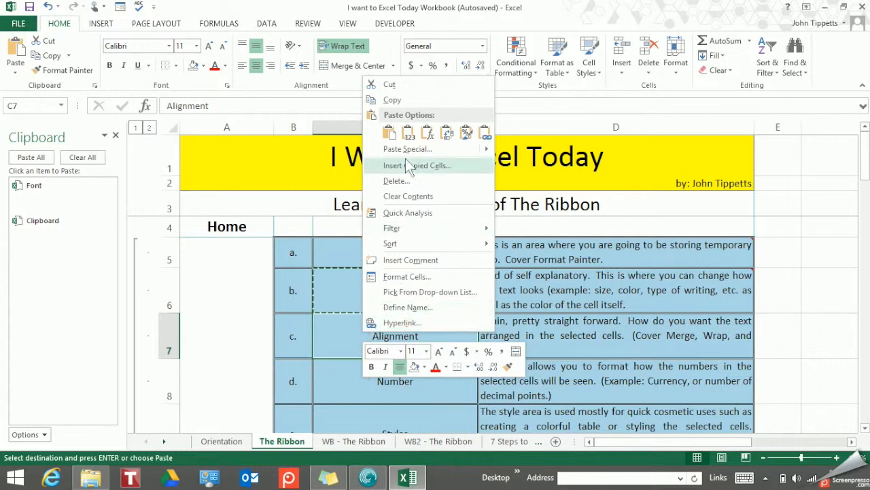
{"action": "left_click", "coordinate": [412, 102]}
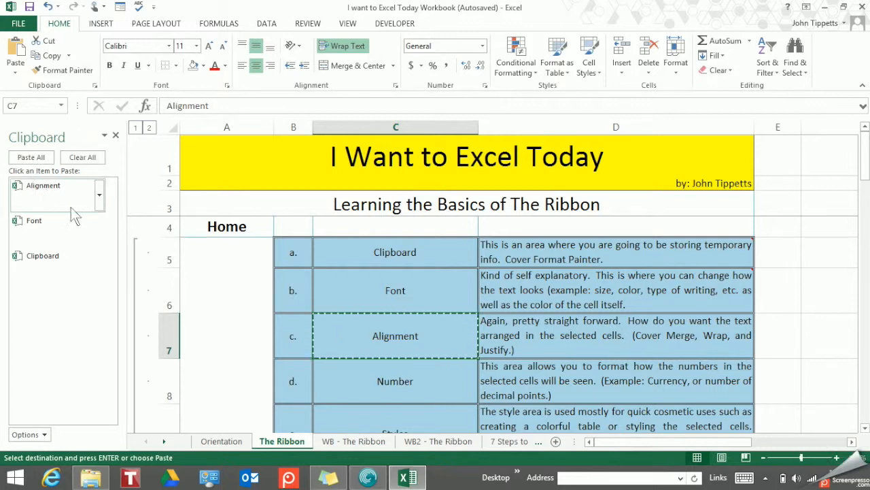
{"action": "left_click", "coordinate": [393, 382]}
{"action": "right_click", "coordinate": [396, 385]}
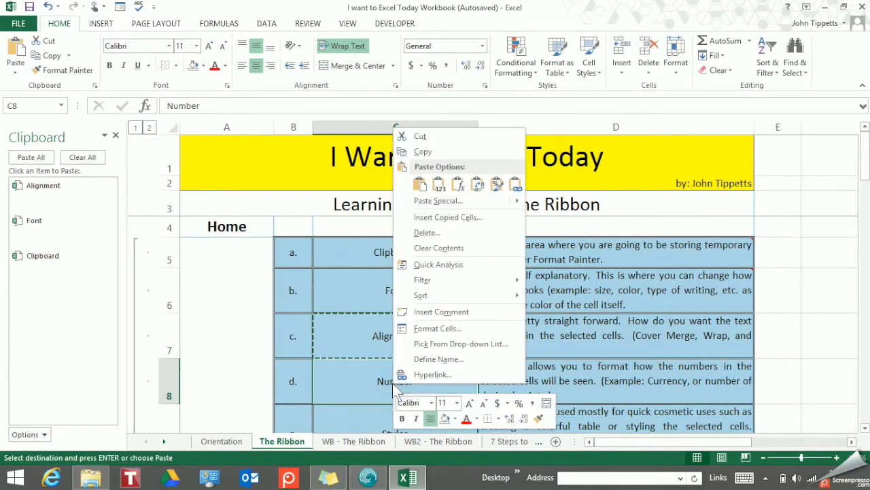
{"action": "left_click", "coordinate": [457, 151]}
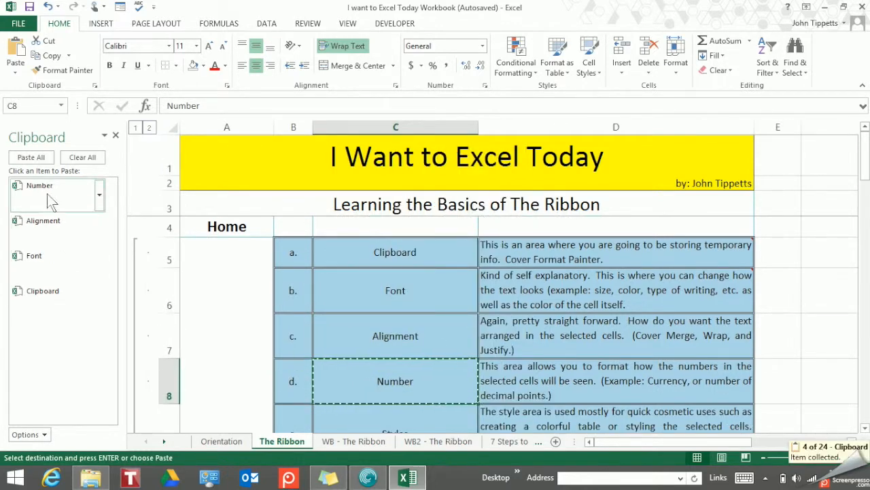
{"action": "left_click", "coordinate": [47, 194]}
{"action": "left_click", "coordinate": [47, 193]}
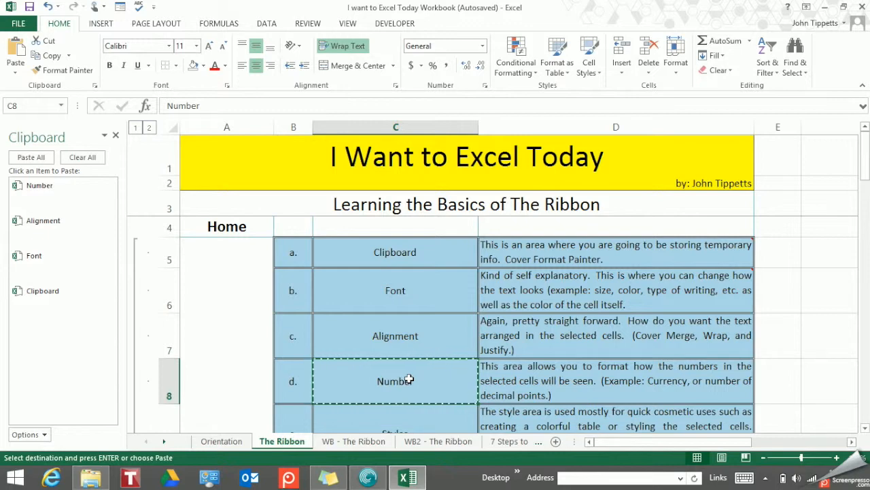
Paste the collected 'Font' item into empty cell F5.
{"action": "left_click", "coordinate": [852, 441]}
{"action": "left_click", "coordinate": [851, 441]}
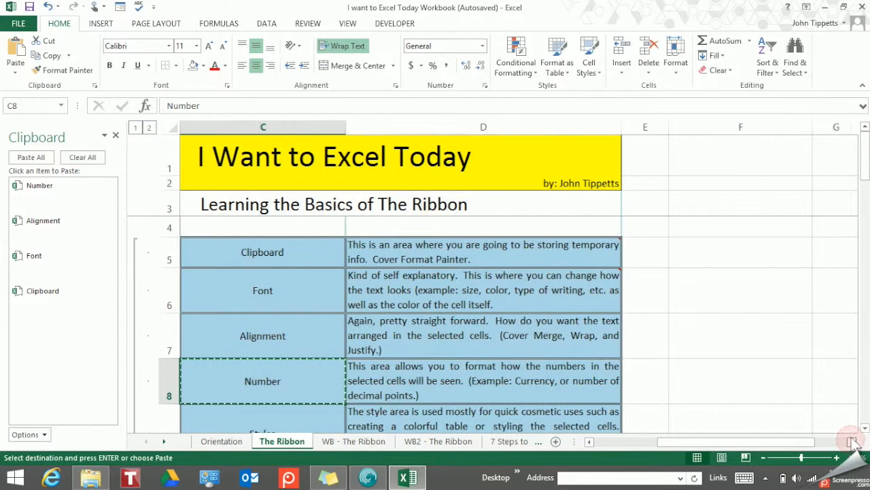
{"action": "left_click", "coordinate": [688, 257]}
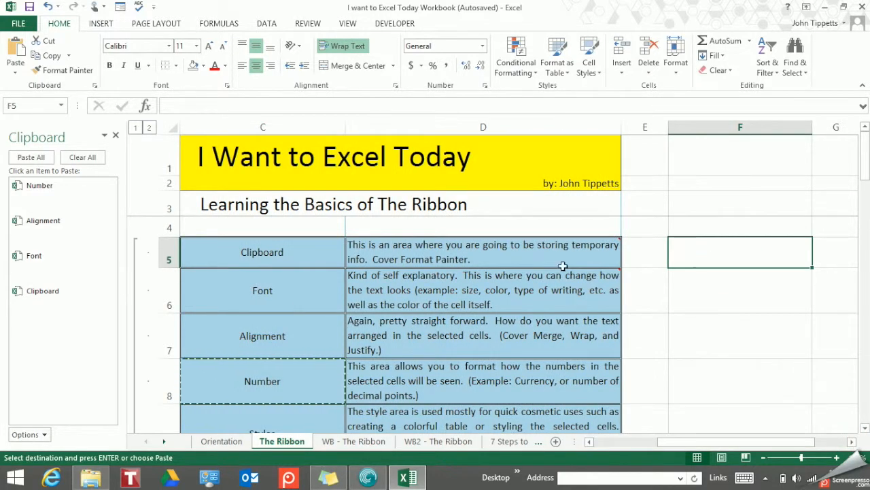
{"action": "left_click", "coordinate": [43, 259]}
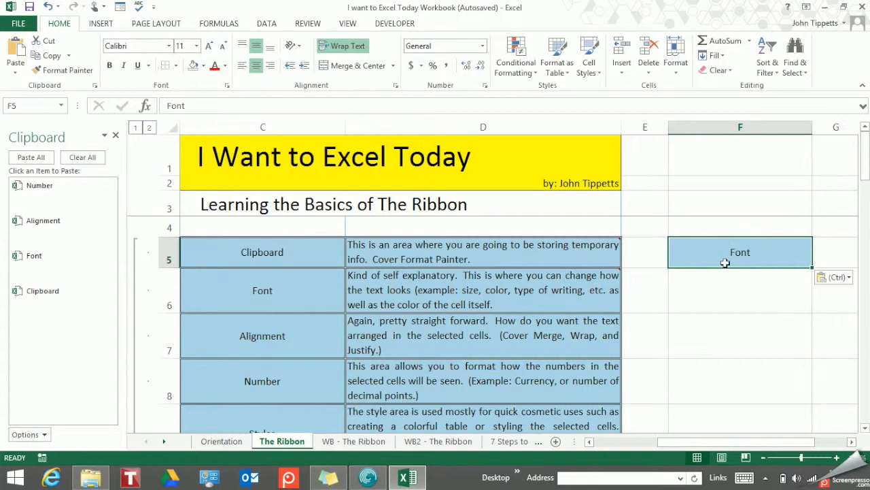
{"action": "key", "text": "ctrl"}
{"action": "key", "text": "Escape"}
Paste the collected 'Alignment' item into F6, keeping its formatting.
{"action": "left_click", "coordinate": [722, 286]}
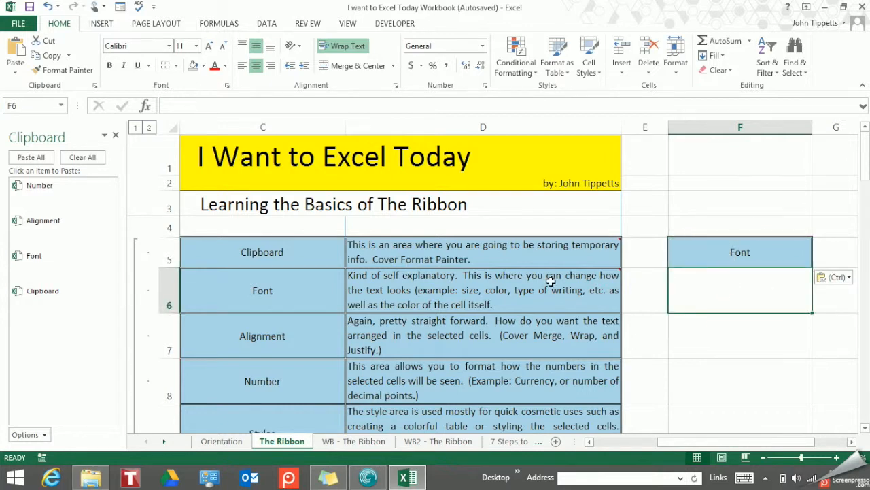
{"action": "left_click", "coordinate": [45, 228]}
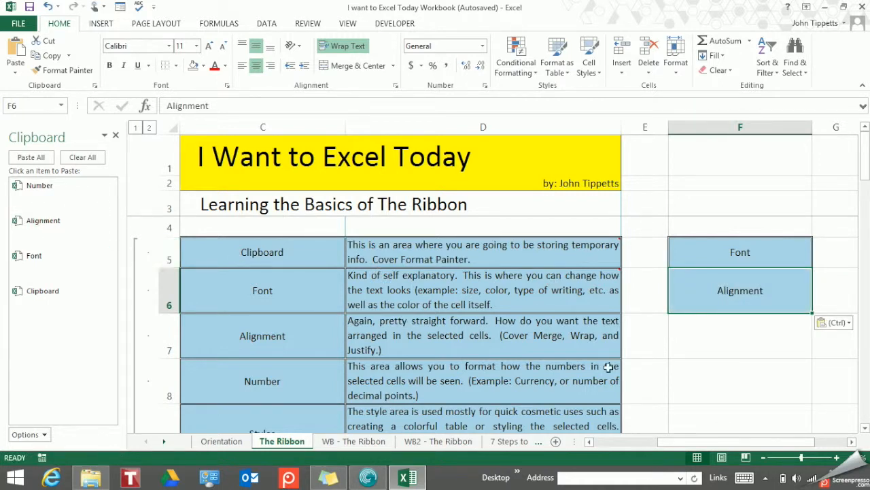
{"action": "key", "text": "ctrl"}
{"action": "left_click", "coordinate": [733, 303]}
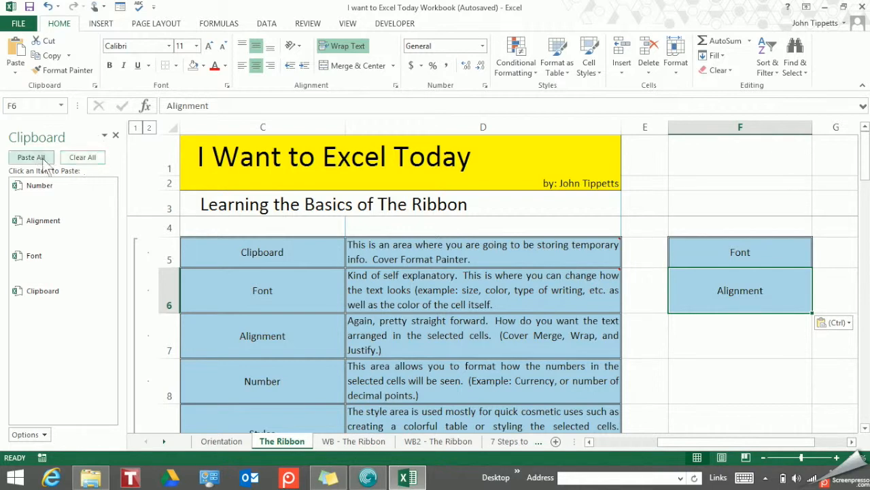
Clear all items from the Clipboard pane, close it, and select C7.
{"action": "left_click", "coordinate": [82, 158]}
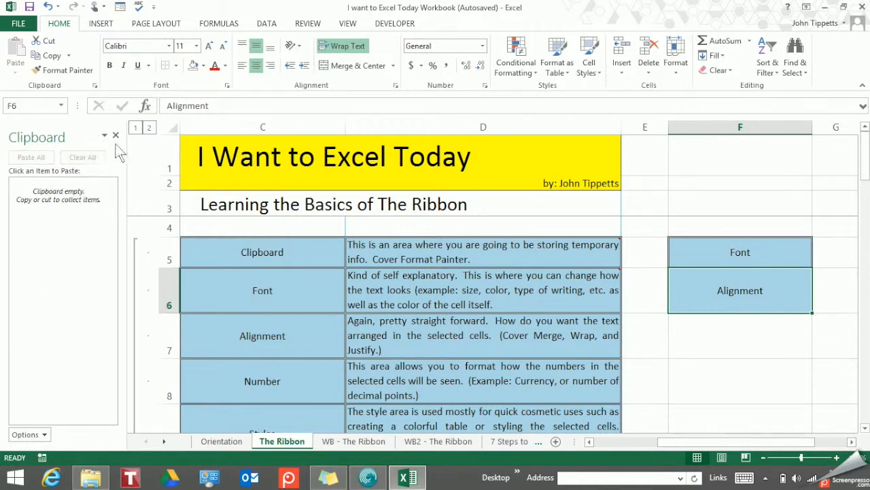
{"action": "left_click", "coordinate": [115, 135]}
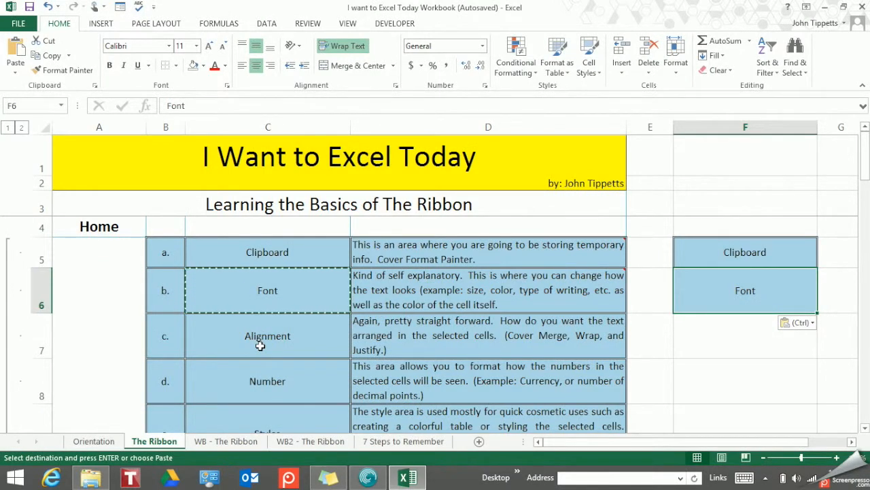
{"action": "left_click", "coordinate": [260, 346]}
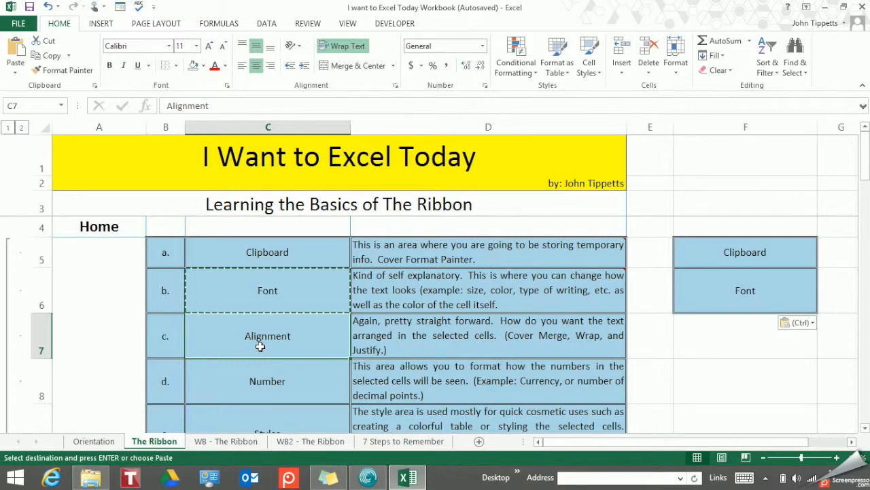
Copy the Alignment cell C7 and paste it with its formatting into F7.
{"action": "right_click", "coordinate": [260, 346]}
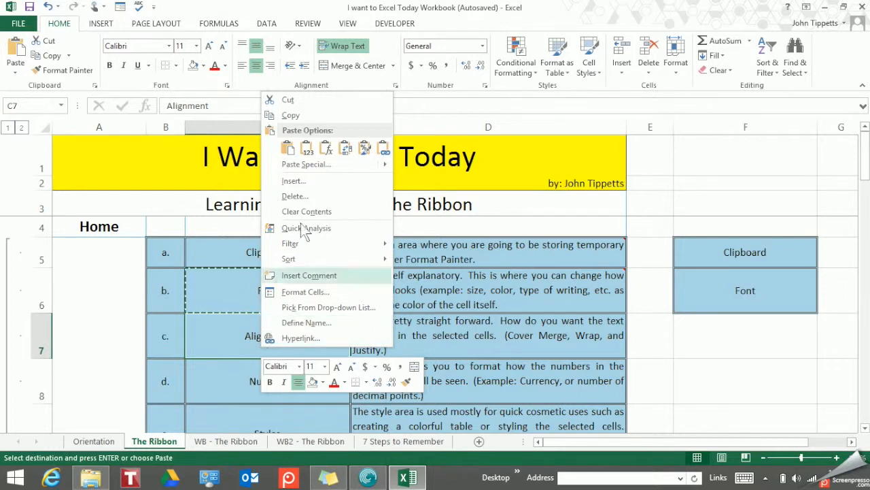
{"action": "left_click", "coordinate": [303, 116]}
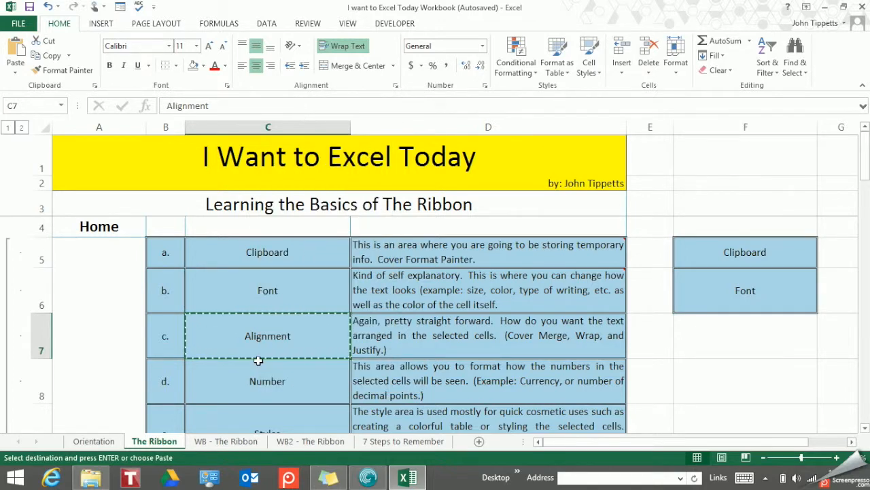
{"action": "left_click", "coordinate": [723, 335]}
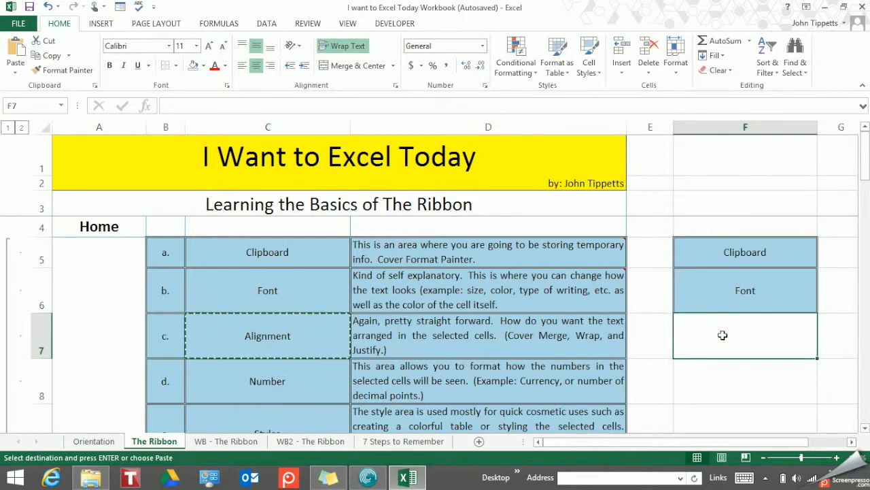
{"action": "right_click", "coordinate": [723, 335]}
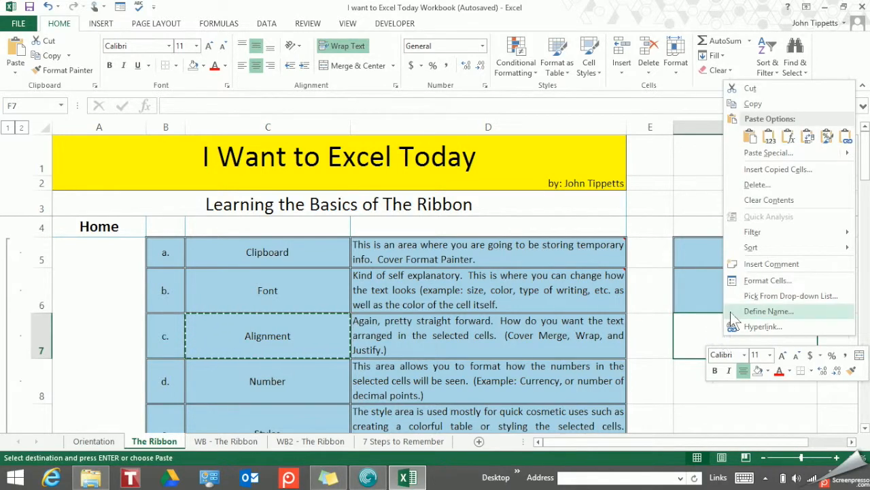
{"action": "left_click", "coordinate": [751, 135]}
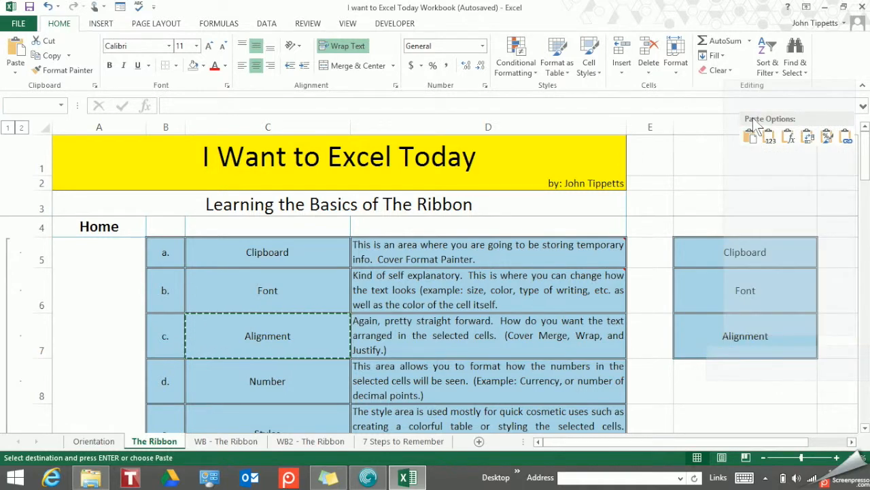
{"action": "right_click", "coordinate": [723, 335]}
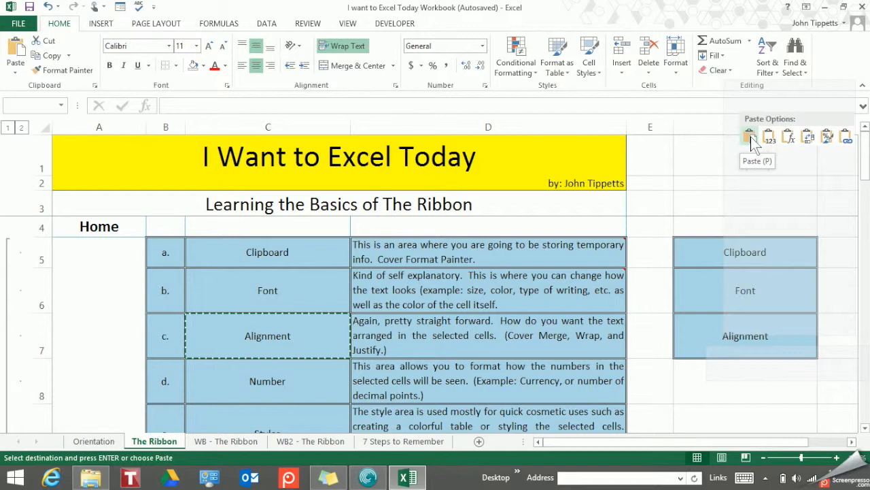
{"action": "left_click", "coordinate": [750, 137]}
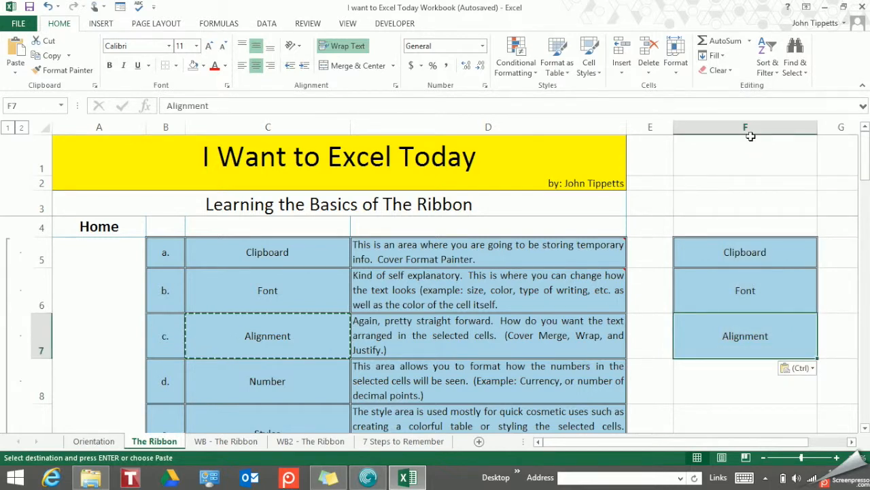
Copy the Number cell C8 and bring up the paste options on F8.
{"action": "left_click", "coordinate": [245, 386]}
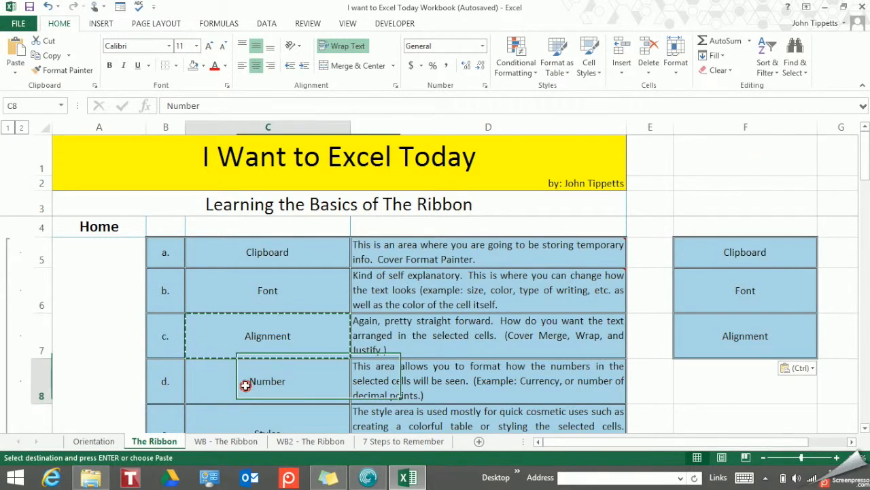
{"action": "right_click", "coordinate": [245, 386]}
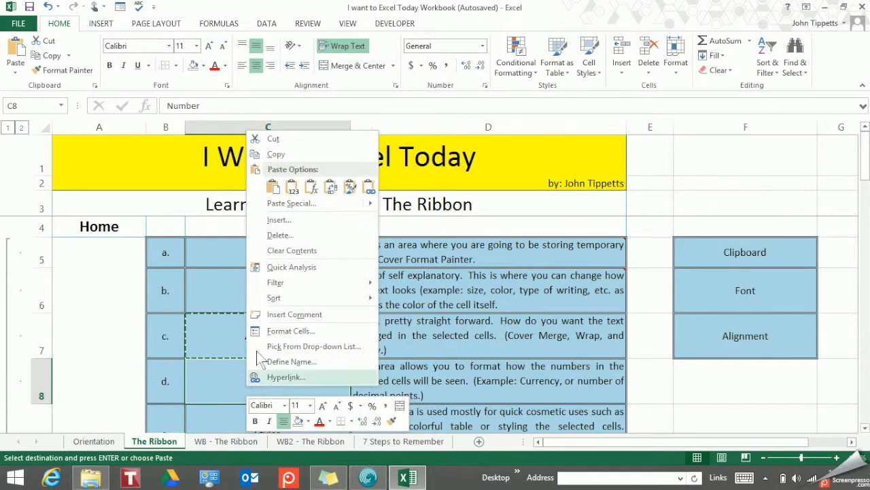
{"action": "left_click", "coordinate": [288, 154]}
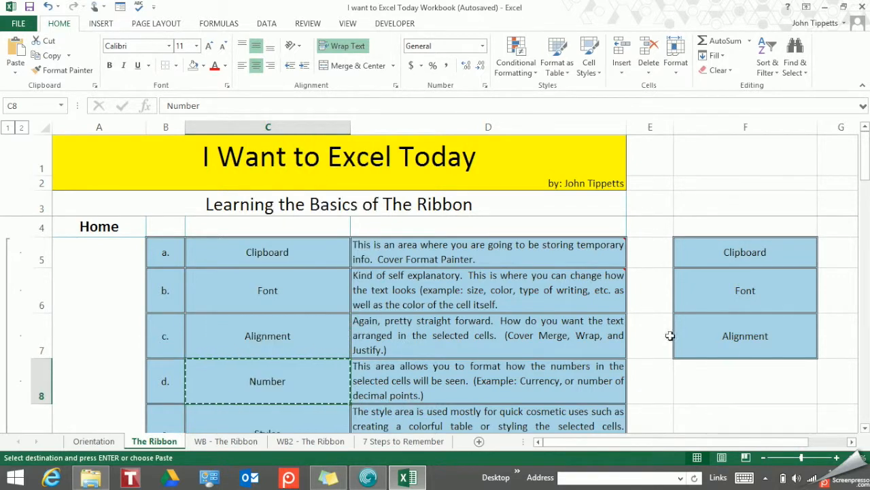
{"action": "left_click", "coordinate": [726, 389]}
{"action": "right_click", "coordinate": [726, 389]}
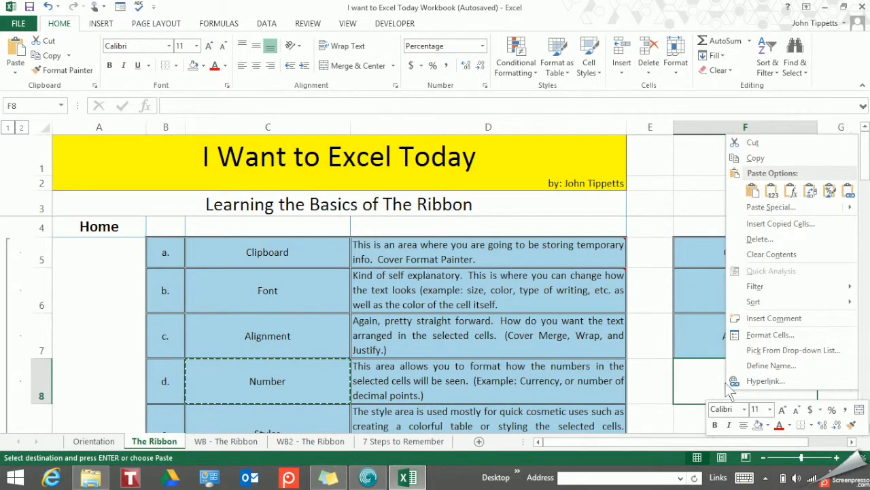
{"action": "left_click", "coordinate": [699, 387]}
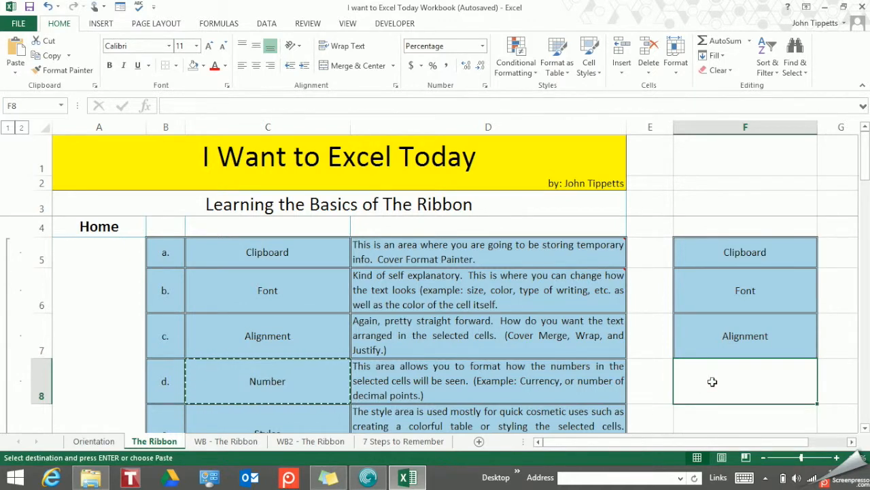
{"action": "right_click", "coordinate": [713, 382]}
Paste 'Number' into F8 so column F reads Font, Alignment, Clipboard, Number, then select F5.
{"action": "left_click", "coordinate": [740, 182]}
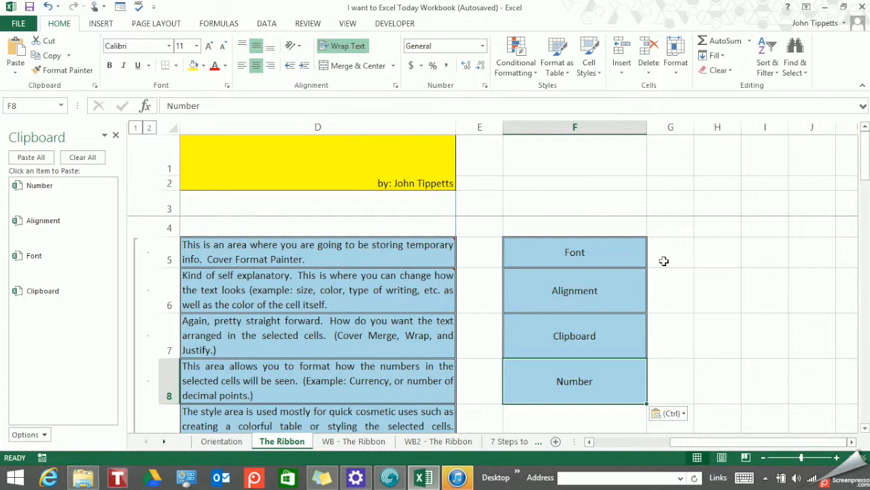
{"action": "left_click", "coordinate": [618, 255]}
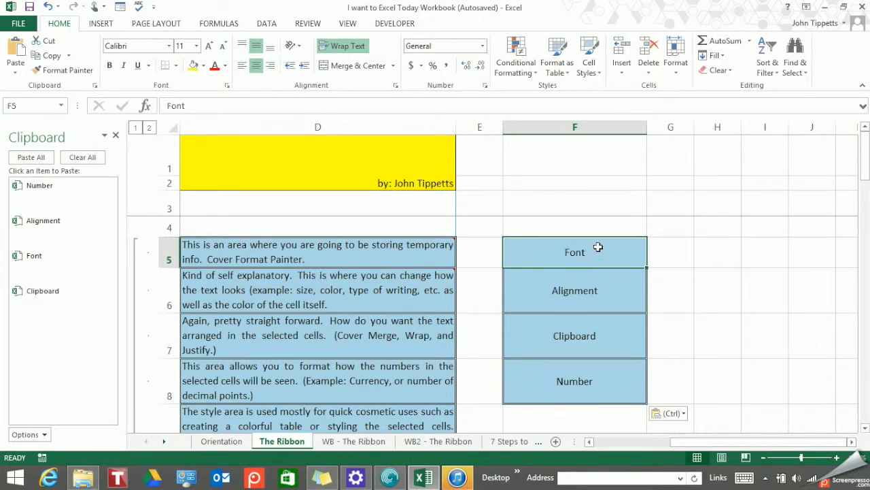
{"action": "left_click_drag", "start_coordinate": [653, 442], "coordinate": [597, 442]}
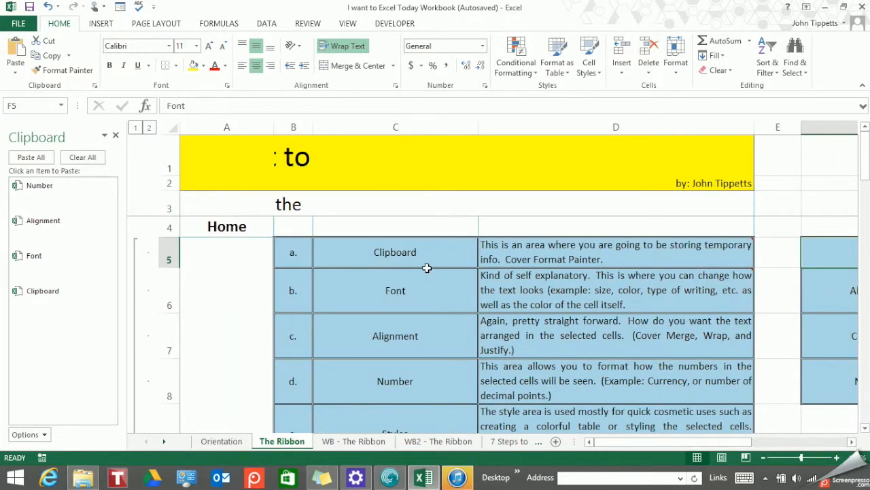
{"action": "left_click", "coordinate": [420, 294]}
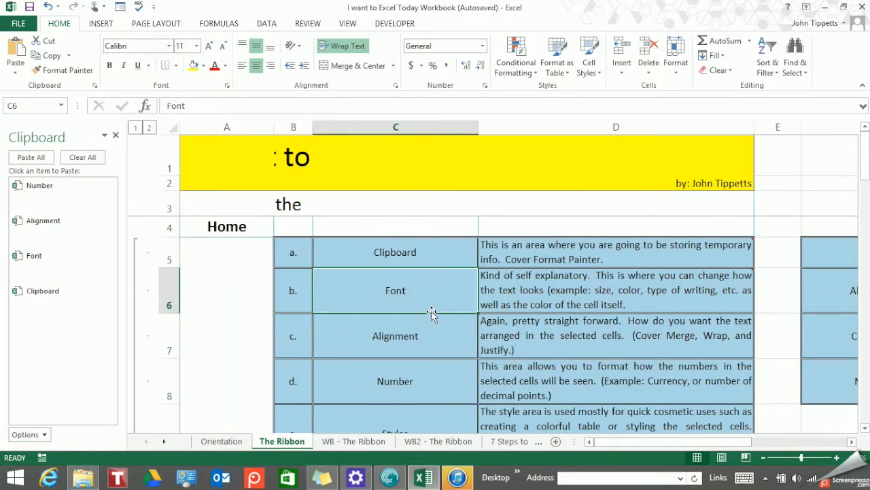
{"action": "left_click_drag", "start_coordinate": [708, 441], "coordinate": [792, 435]}
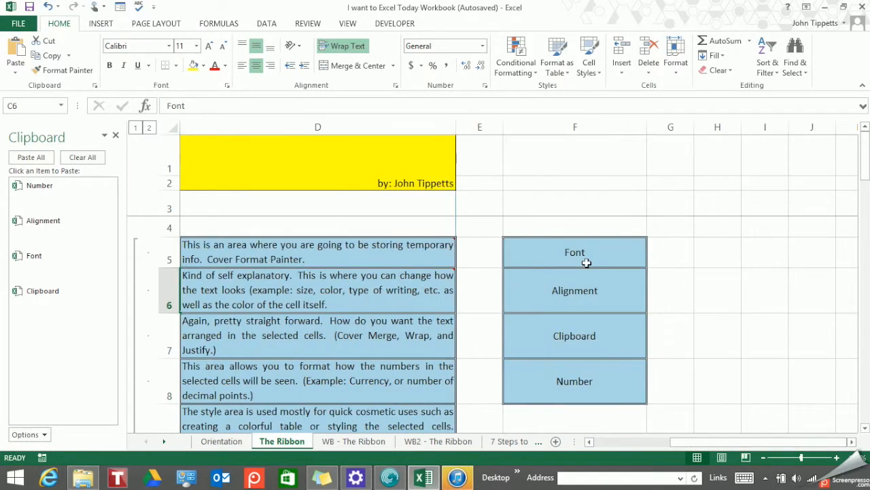
{"action": "left_click", "coordinate": [579, 256]}
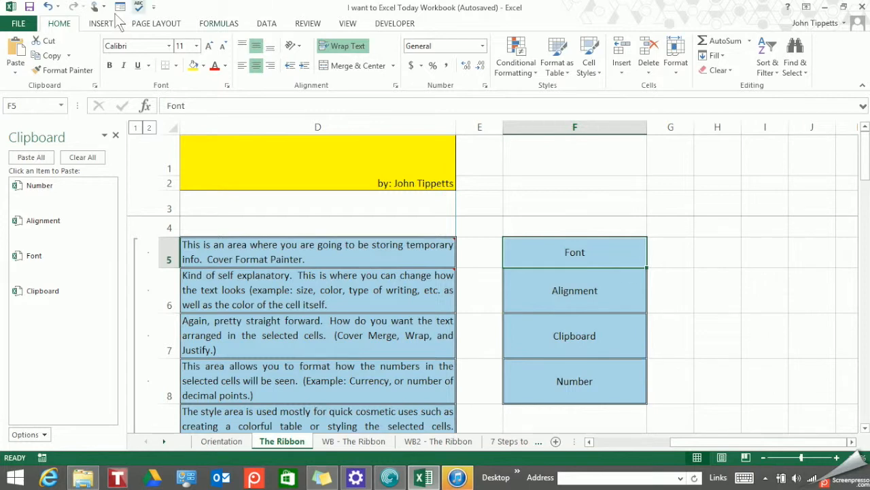
Cut the 'Font' entry from F5 and paste it into H5, leaving F5 empty.
{"action": "left_click", "coordinate": [49, 42]}
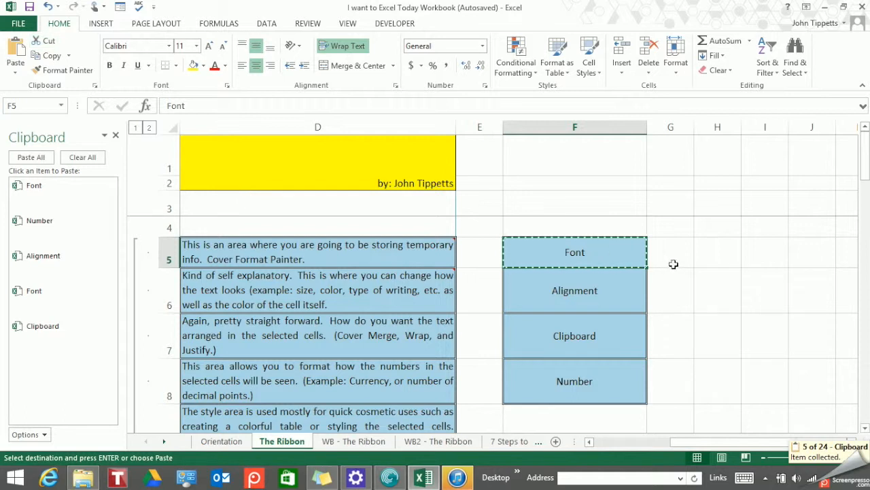
{"action": "left_click", "coordinate": [717, 255]}
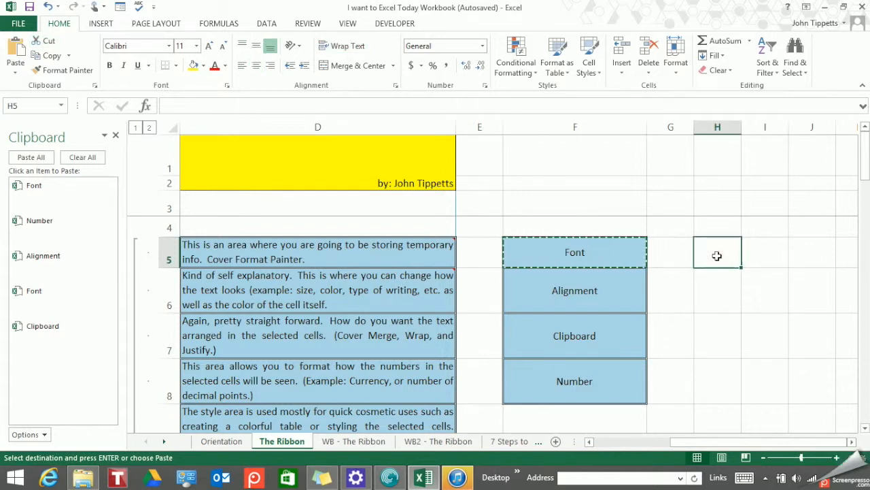
{"action": "right_click", "coordinate": [717, 256]}
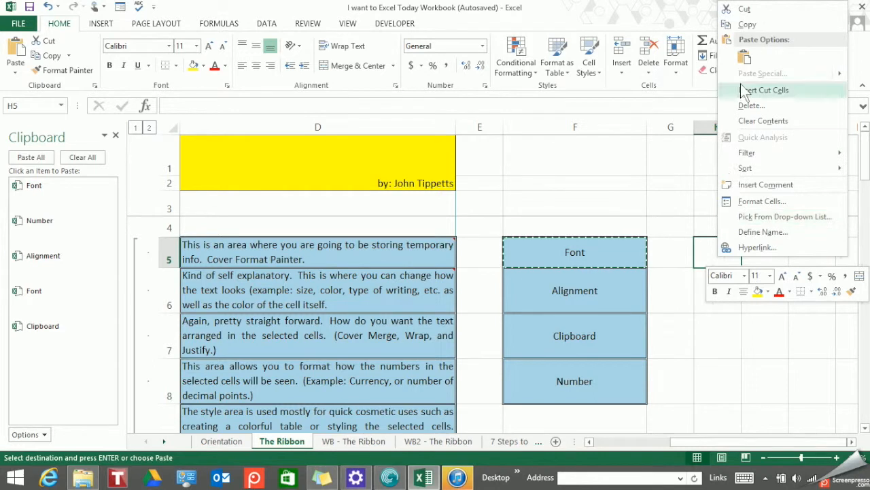
{"action": "left_click", "coordinate": [745, 58]}
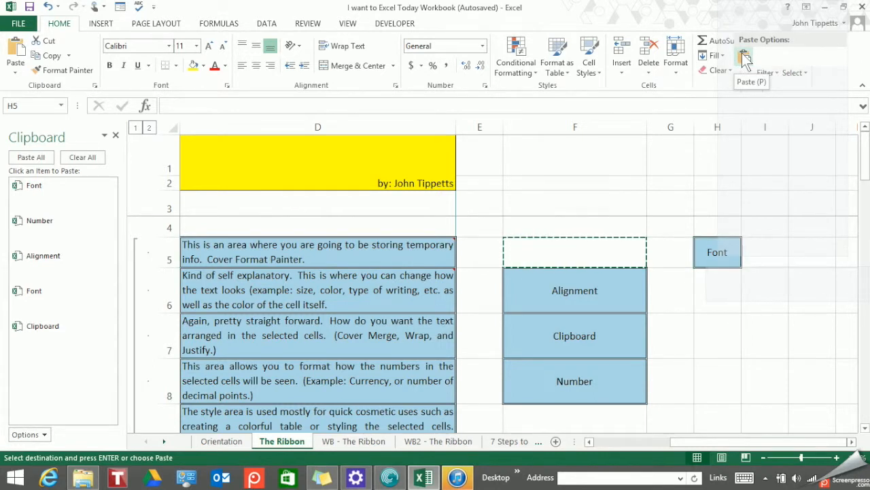
{"action": "key", "text": "ctrl+z"}
{"action": "right_click", "coordinate": [713, 264]}
{"action": "left_click", "coordinate": [712, 258]}
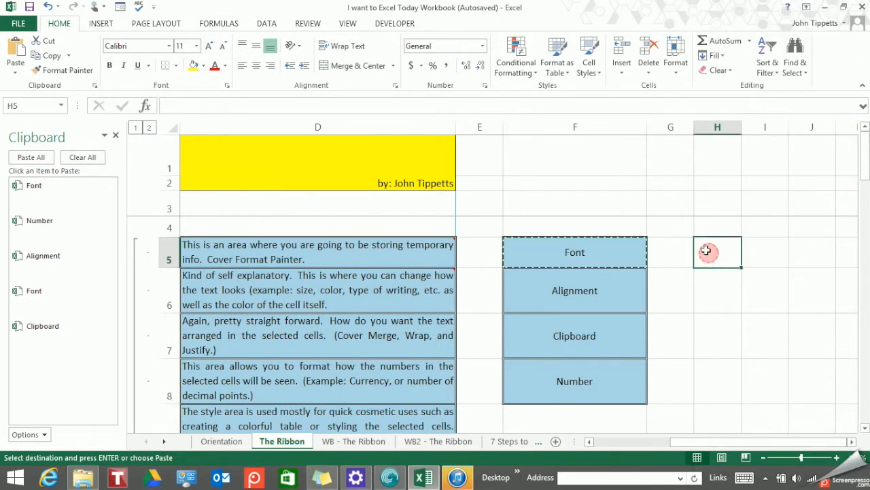
{"action": "left_click", "coordinate": [15, 53]}
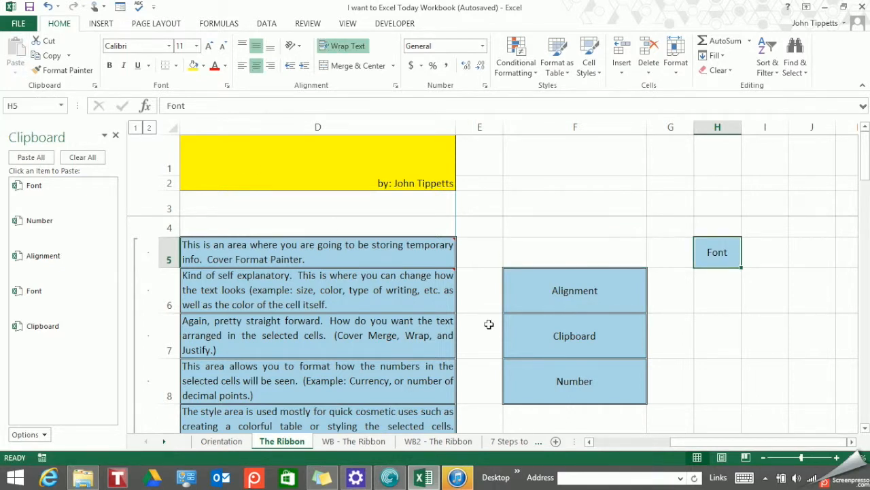
{"action": "left_click", "coordinate": [548, 247]}
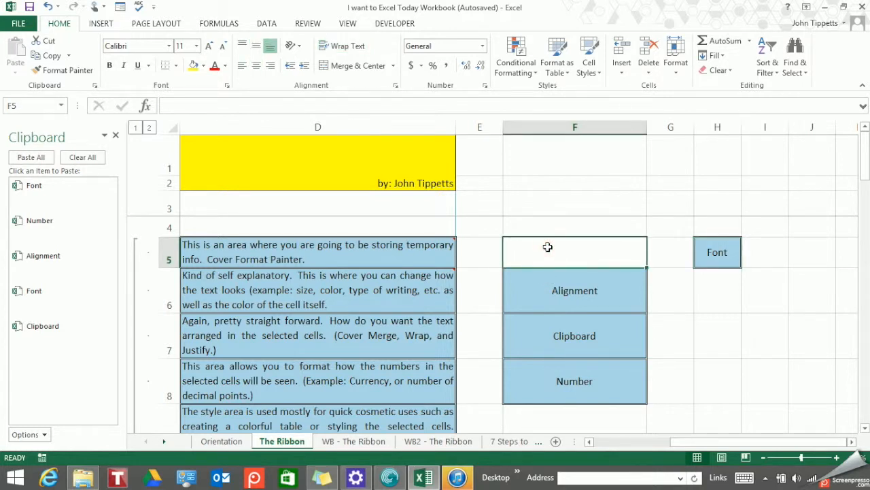
{"action": "left_click", "coordinate": [720, 248]}
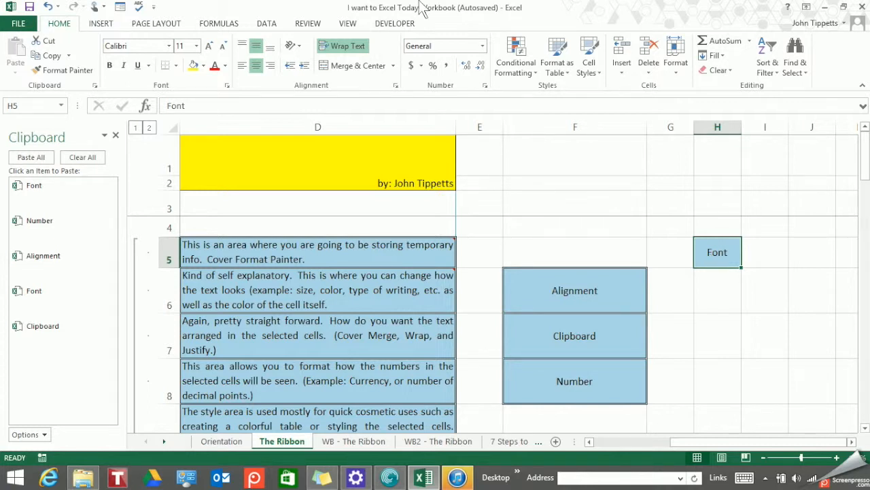
Undo the move and the earlier pastes, clearing the entries from column F.
{"action": "left_click", "coordinate": [48, 6]}
{"action": "left_click", "coordinate": [48, 6]}
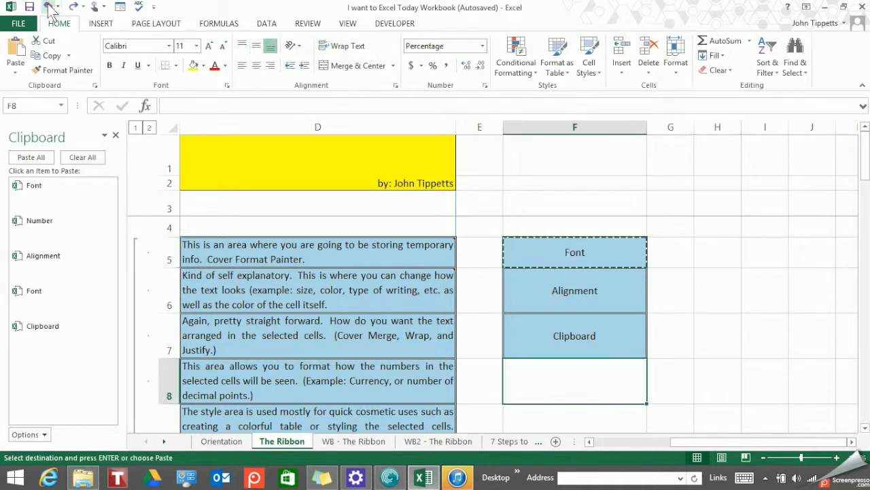
{"action": "left_click", "coordinate": [48, 6]}
{"action": "left_click", "coordinate": [47, 6]}
{"action": "left_click", "coordinate": [47, 6]}
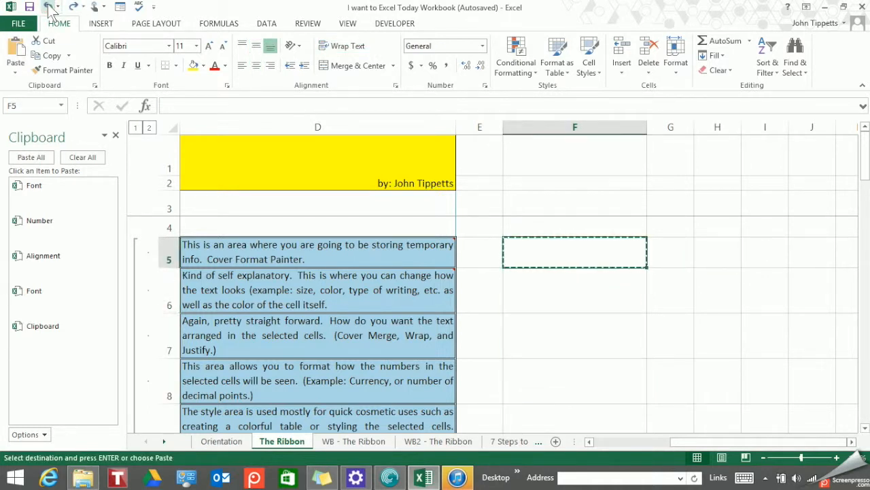
Clear all items from the Clipboard pane, close it, and select B5.
{"action": "left_click", "coordinate": [90, 164]}
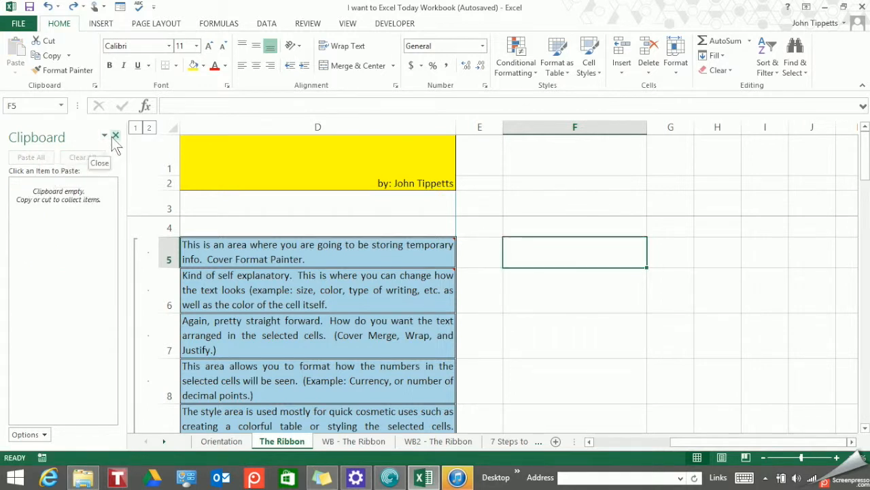
{"action": "left_click", "coordinate": [115, 136]}
{"action": "left_click", "coordinate": [168, 249]}
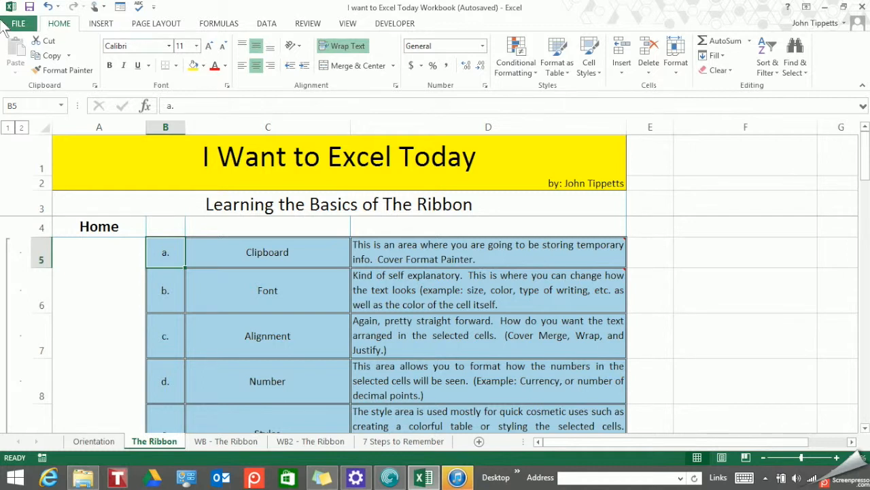
{"action": "left_click", "coordinate": [54, 76]}
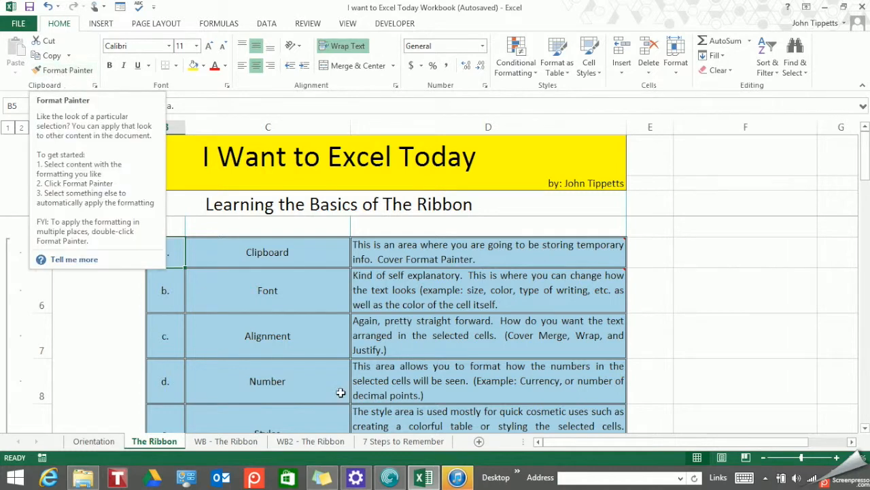
{"action": "left_click", "coordinate": [248, 252]}
{"action": "left_click", "coordinate": [150, 252]}
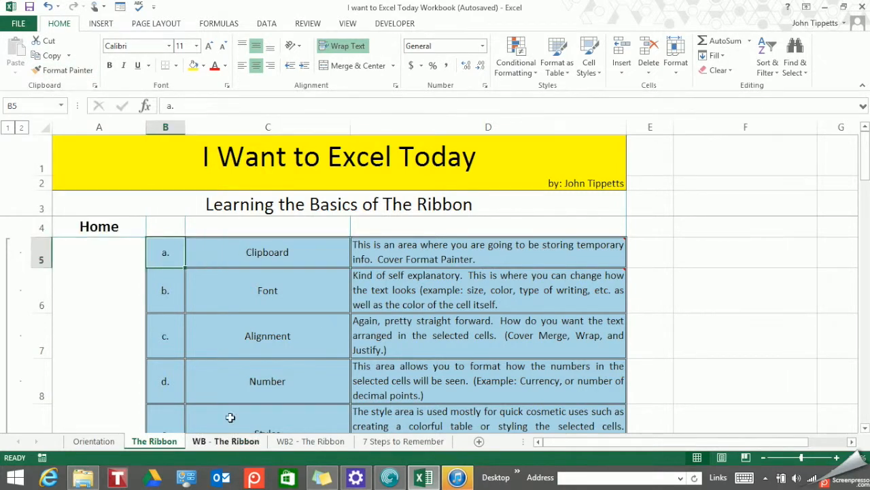
{"action": "left_click_drag", "start_coordinate": [761, 226], "coordinate": [754, 310]}
{"action": "left_click", "coordinate": [748, 290]}
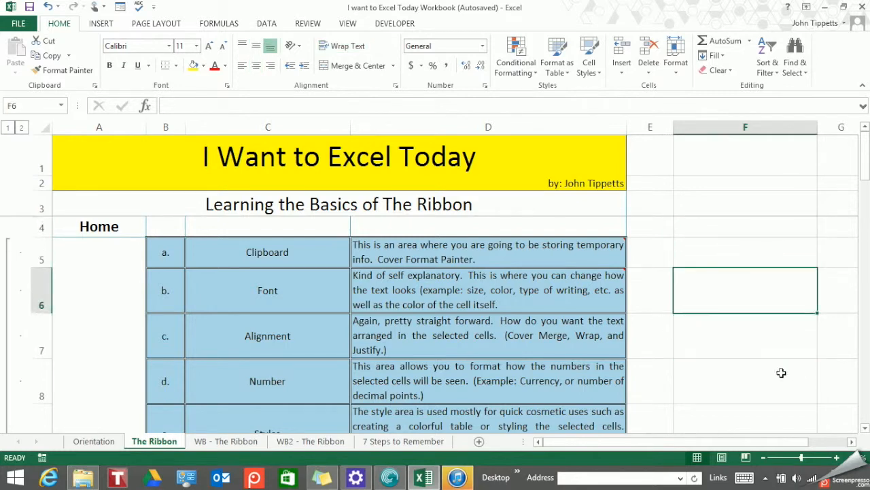
{"action": "left_click", "coordinate": [714, 256]}
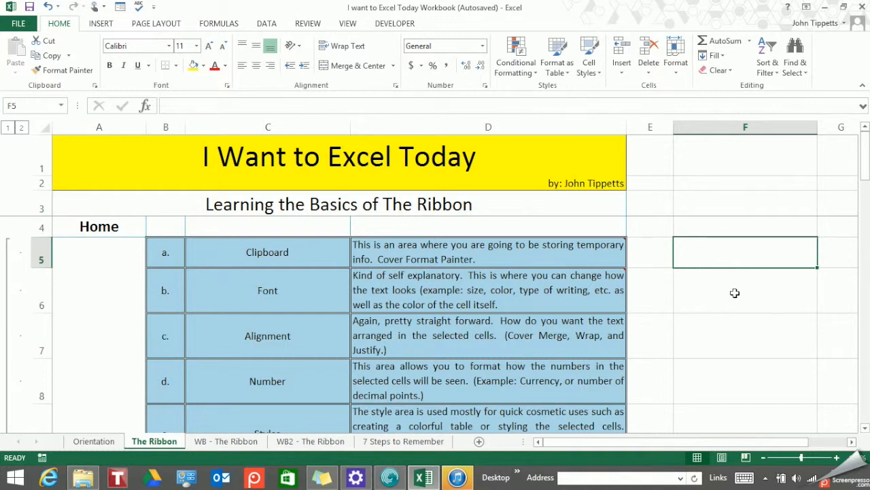
{"action": "left_click", "coordinate": [711, 286]}
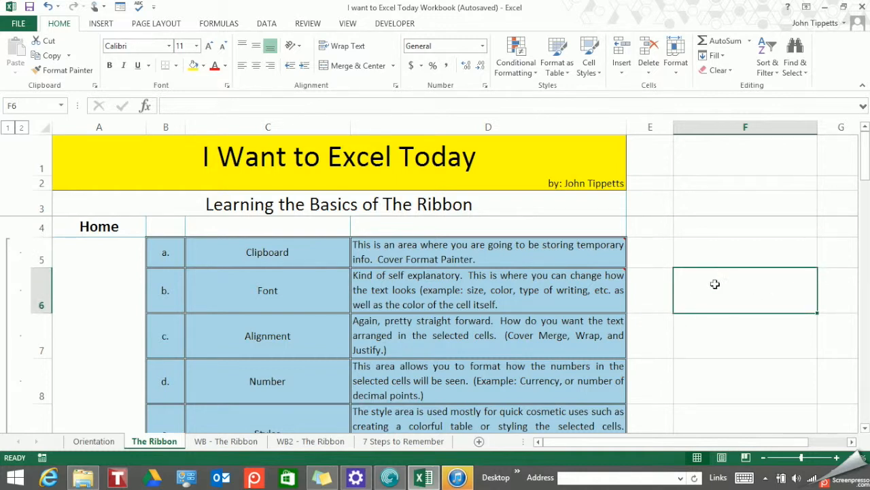
{"action": "type", "text": "fff"}
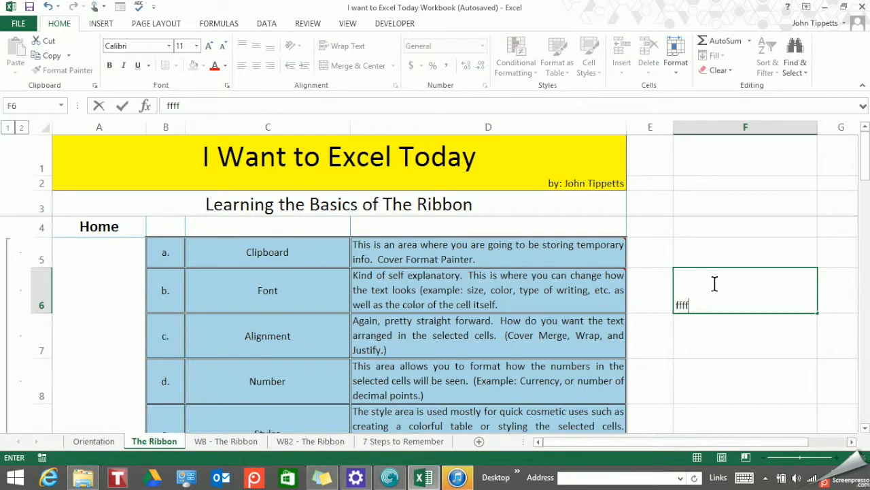
{"action": "key", "text": "Return"}
{"action": "left_click", "coordinate": [714, 283]}
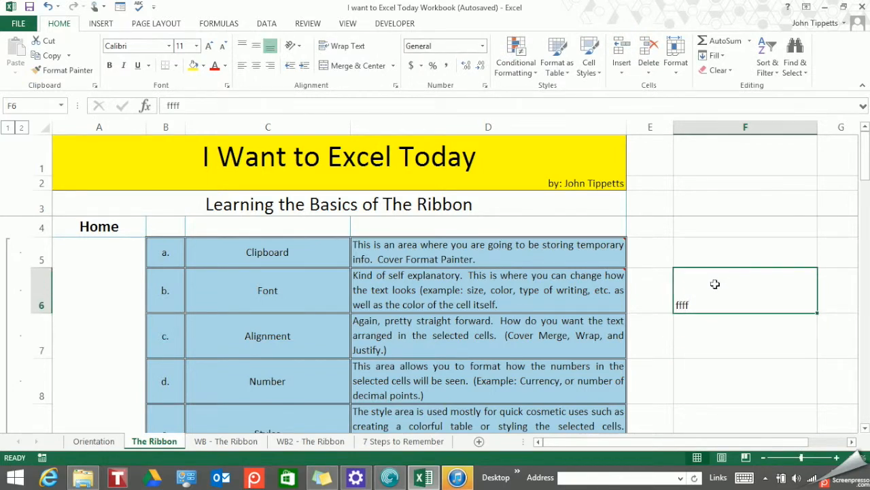
{"action": "key", "text": "Delete"}
Use Format Painter to copy B5's blue fill and borders onto F5 through F7.
{"action": "left_click", "coordinate": [162, 252]}
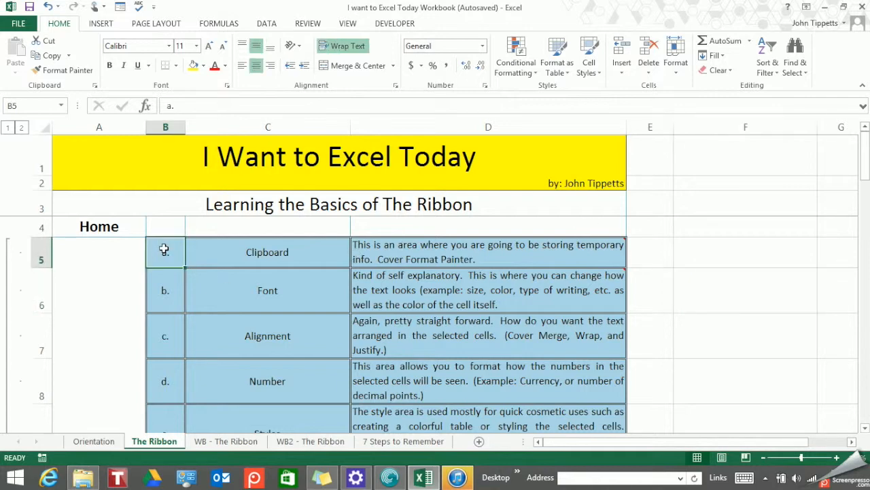
{"action": "left_click", "coordinate": [67, 71]}
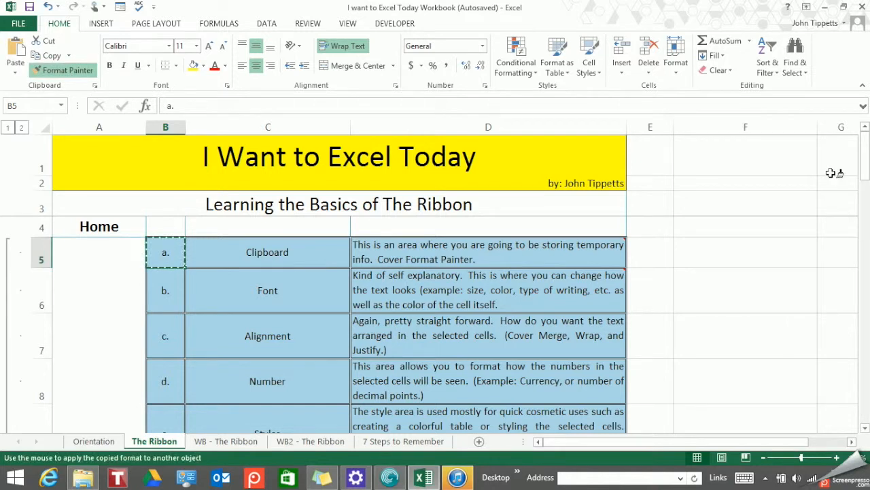
{"action": "left_click_drag", "start_coordinate": [753, 250], "coordinate": [741, 338]}
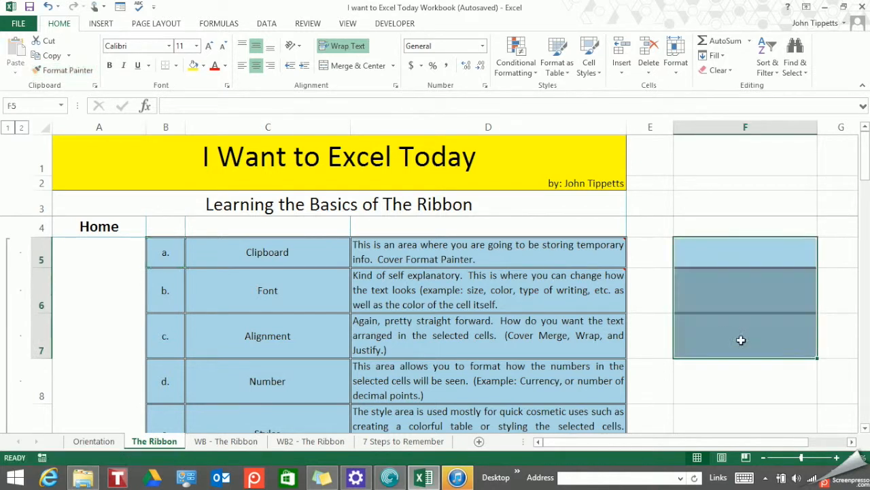
{"action": "key", "text": "Down"}
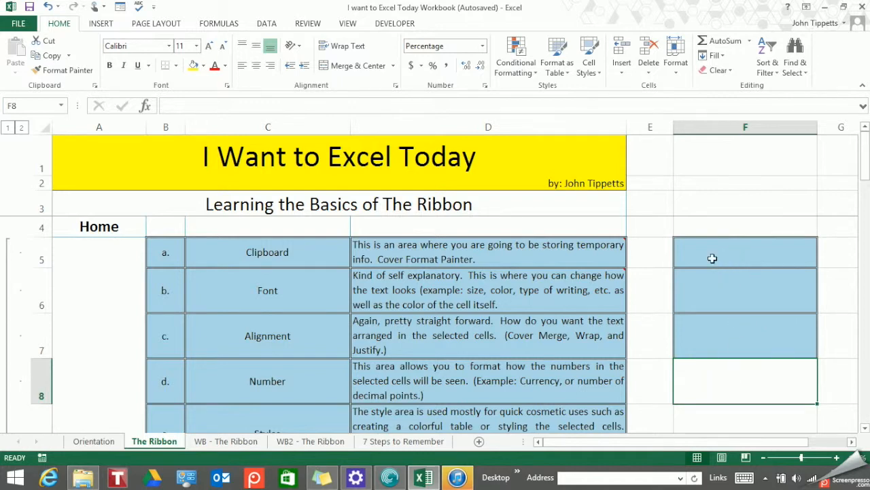
{"action": "left_click", "coordinate": [151, 256]}
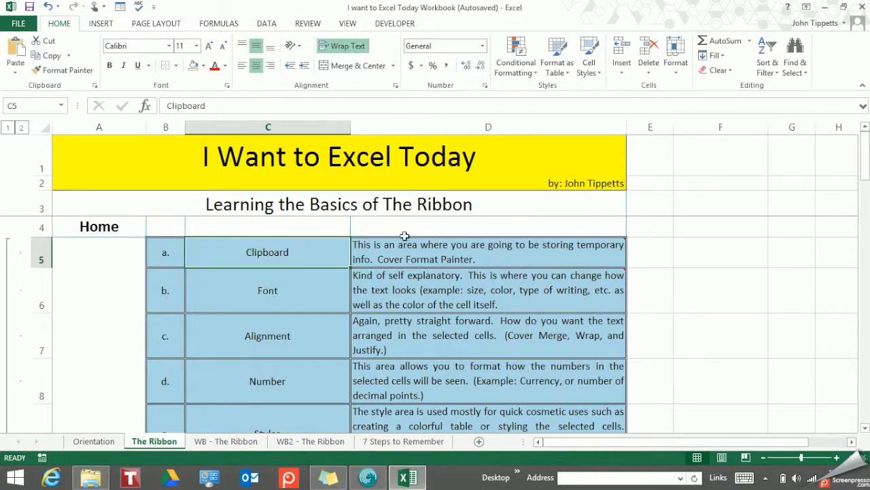
Select the Clipboard description in D5 and pick up its formatting with Format Painter.
{"action": "left_click", "coordinate": [415, 257]}
{"action": "left_click", "coordinate": [415, 258]}
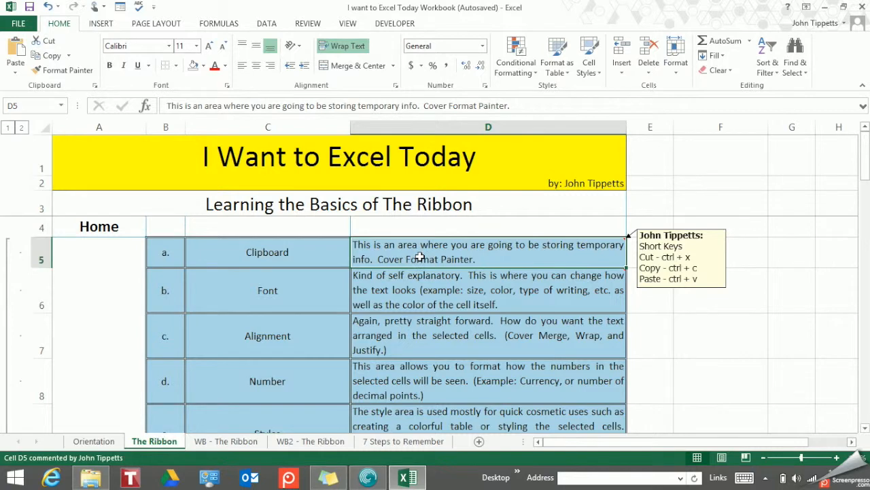
{"action": "left_click", "coordinate": [67, 70]}
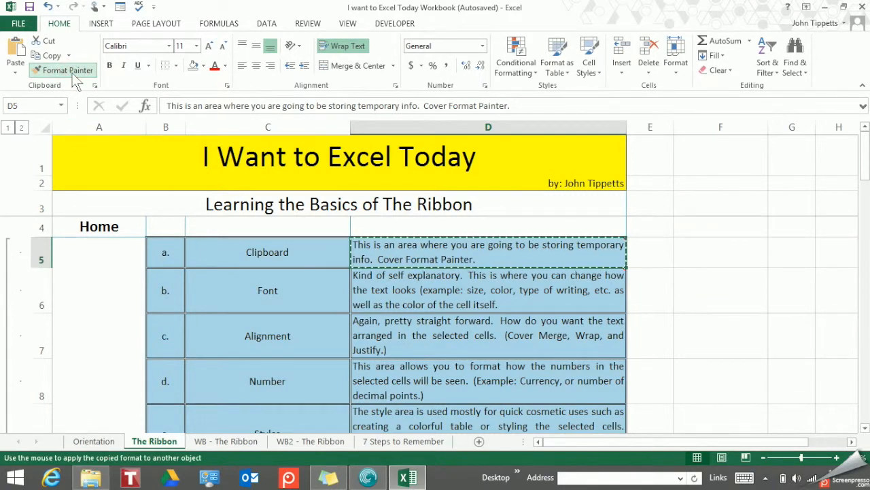
On the WB - The Ribbon sheet, paint D5's formatting across B5:D11, then check cells D5 and D6.
{"action": "left_click", "coordinate": [234, 442]}
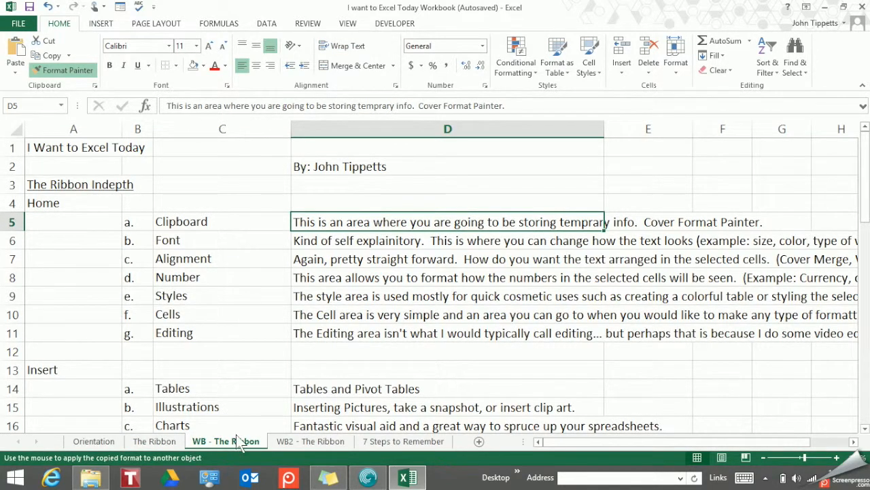
{"action": "left_click", "coordinate": [145, 229]}
{"action": "mouse_move", "coordinate": [145, 229]}
{"action": "left_mouse_down"}
{"action": "mouse_move", "coordinate": [258, 297]}
{"action": "mouse_move", "coordinate": [352, 333]}
{"action": "left_mouse_up"}
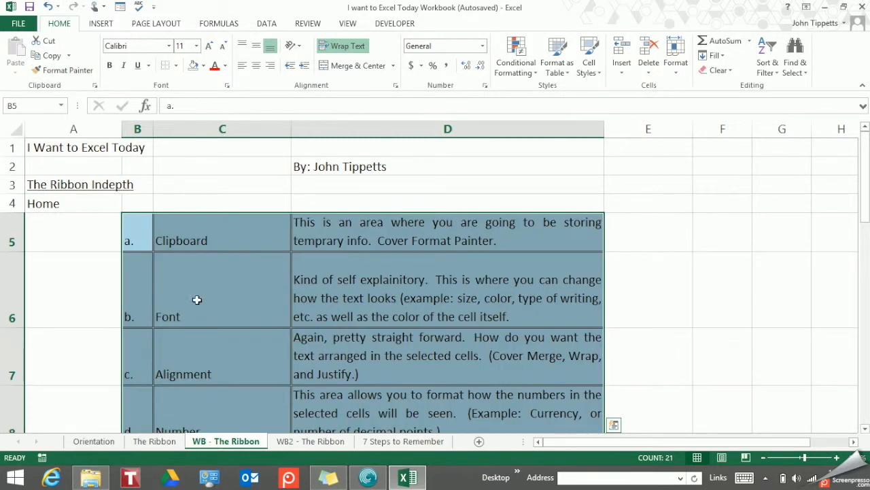
{"action": "left_click", "coordinate": [83, 279]}
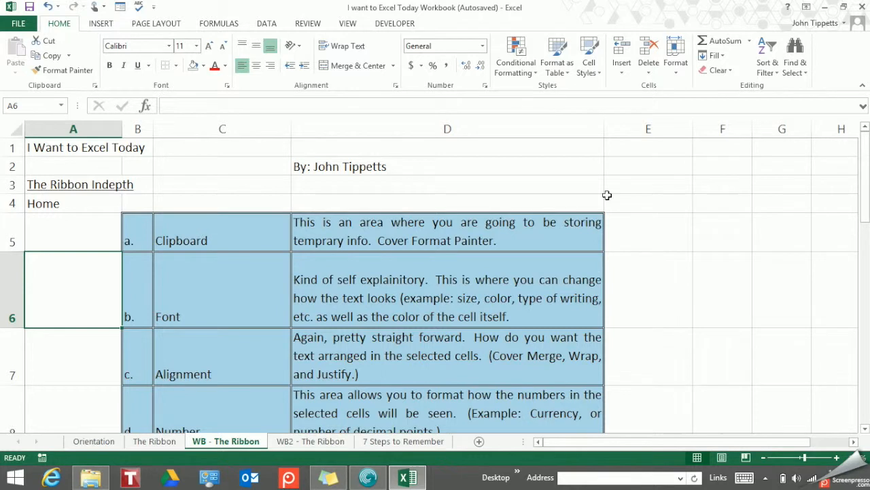
{"action": "left_click", "coordinate": [527, 226]}
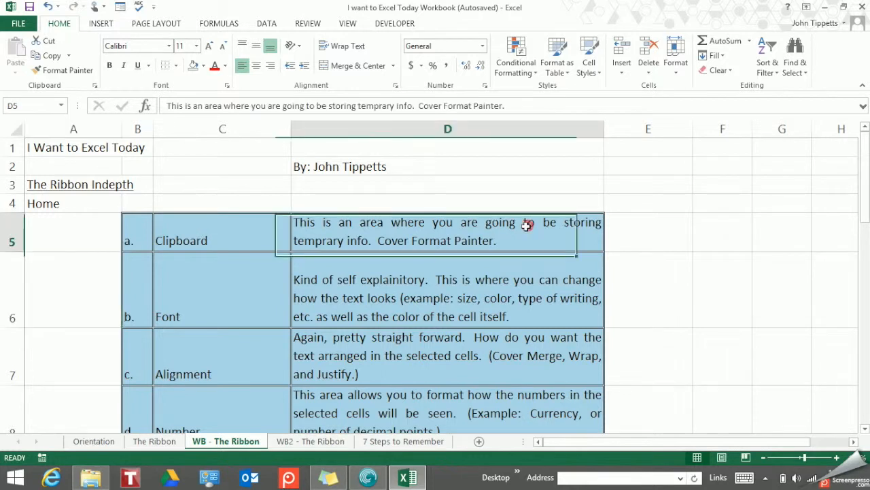
{"action": "left_click", "coordinate": [496, 279]}
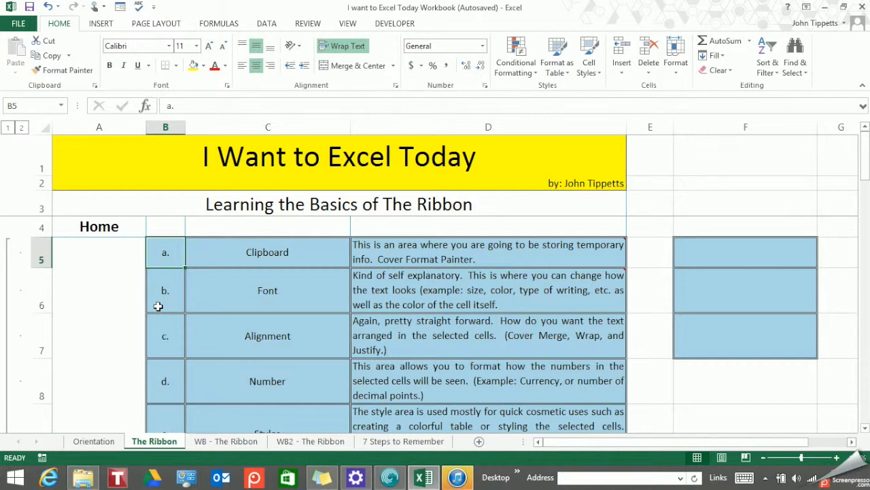
{"action": "left_click", "coordinate": [257, 262]}
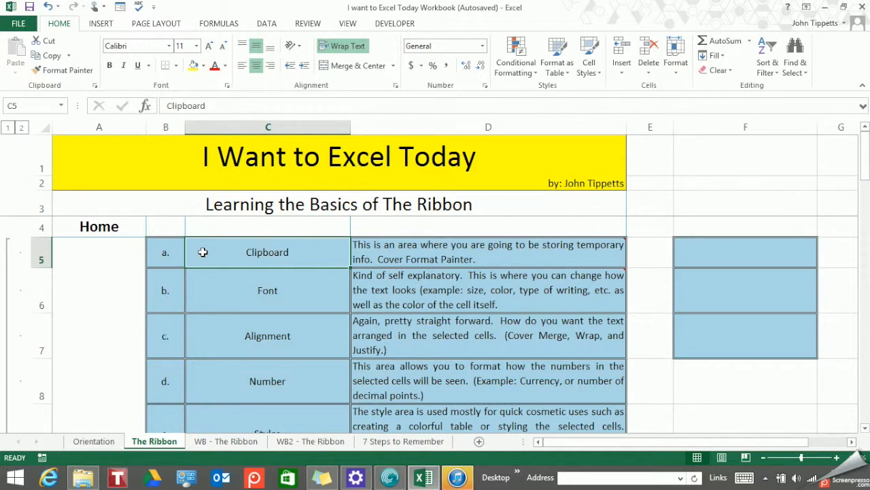
{"action": "left_click", "coordinate": [215, 295]}
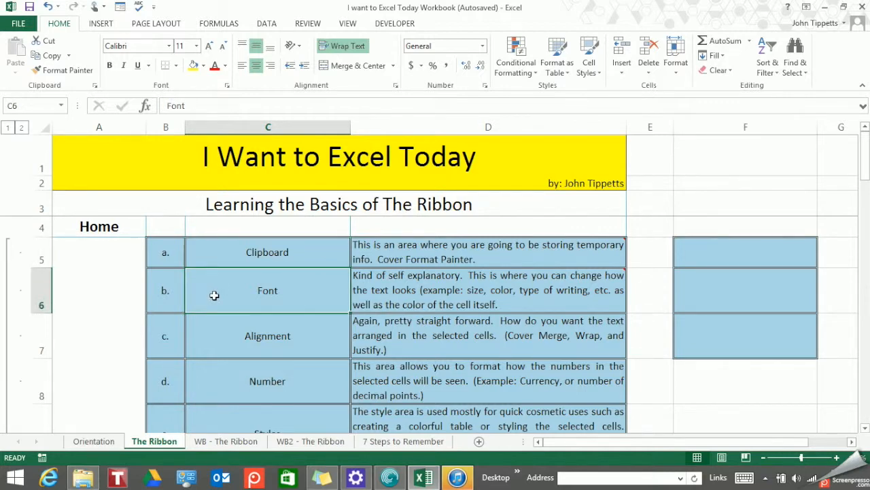